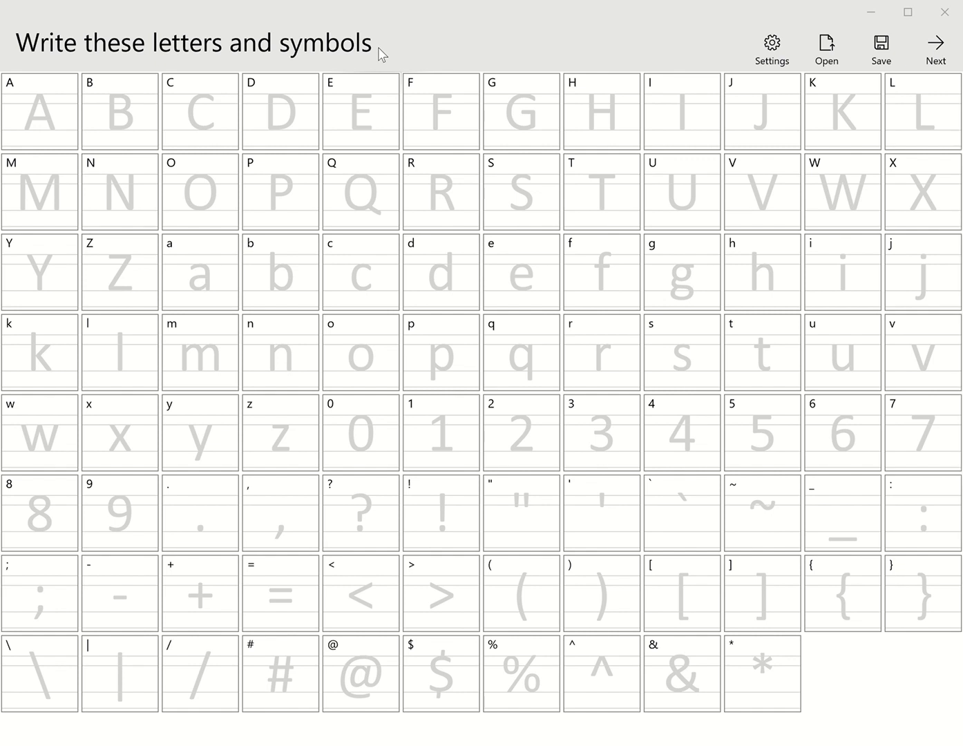
Preview the sentences and sizing pages, then return to the blank sentence-writing page.
left_click(946, 55)
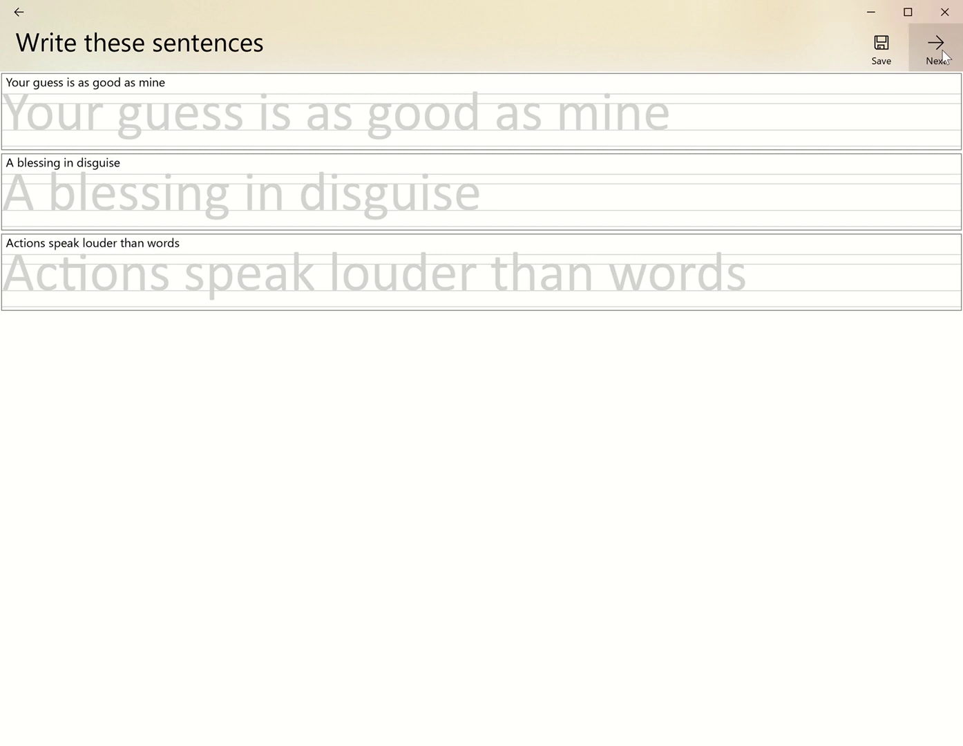
left_click(946, 54)
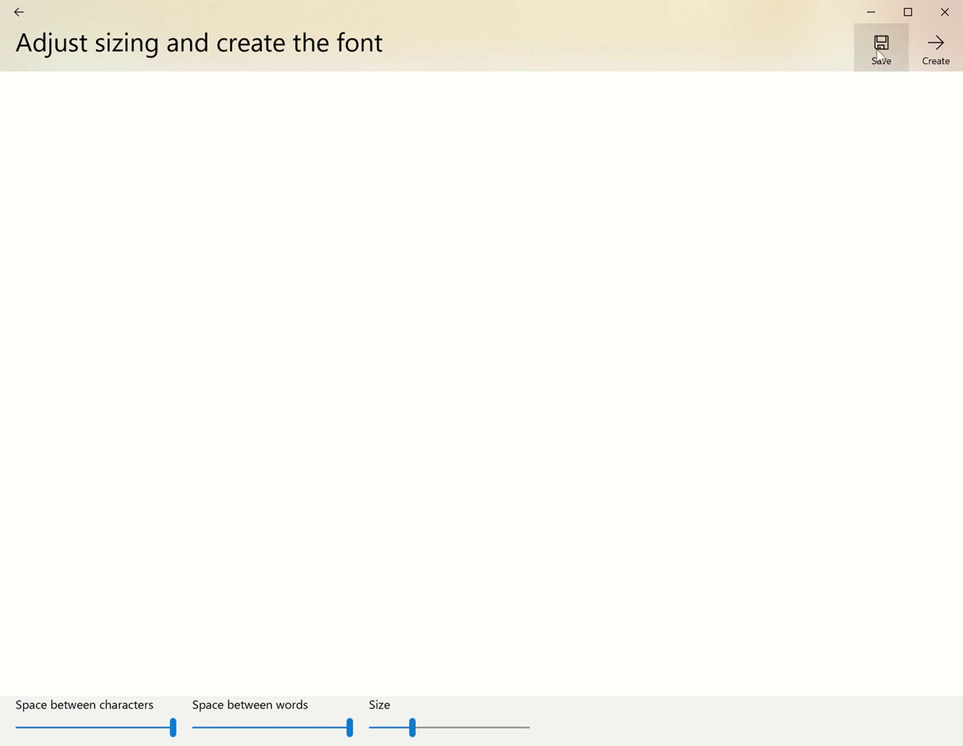
left_click(30, 22)
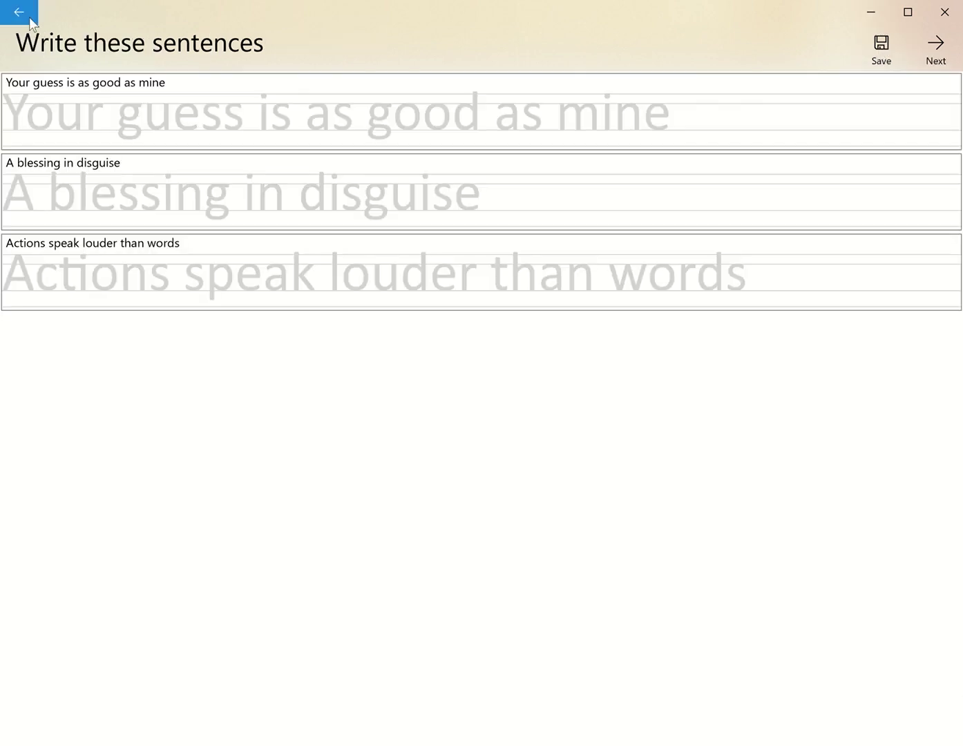
Search Microsoft Store for 'microsoft font maker', then return to Font Maker's letters page.
left_click(30, 21)
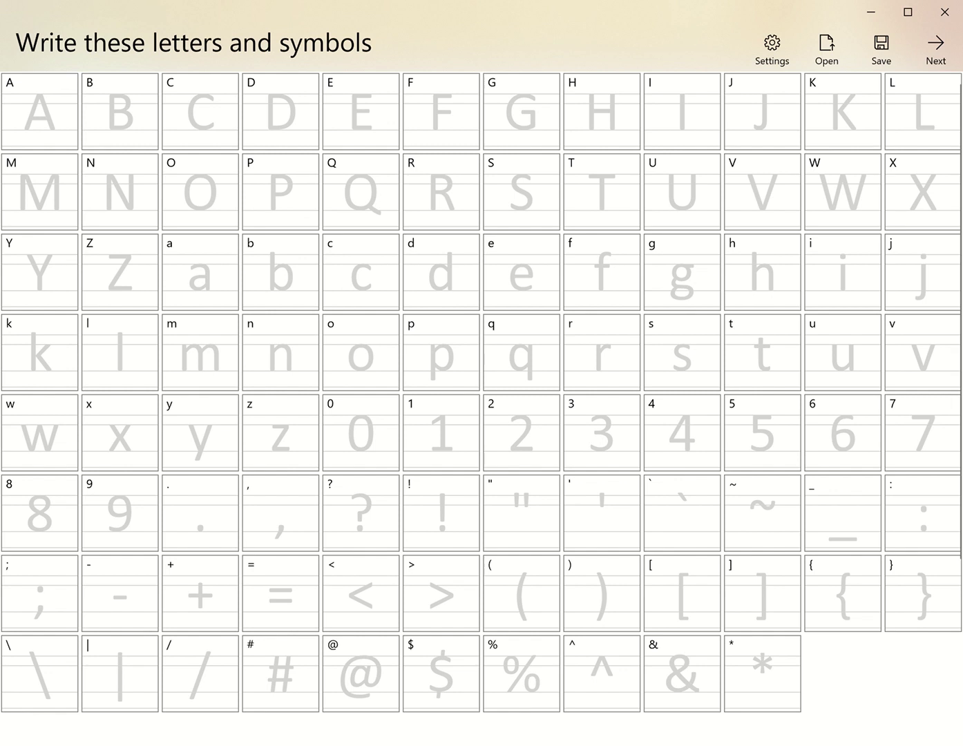
left_click(54, 697)
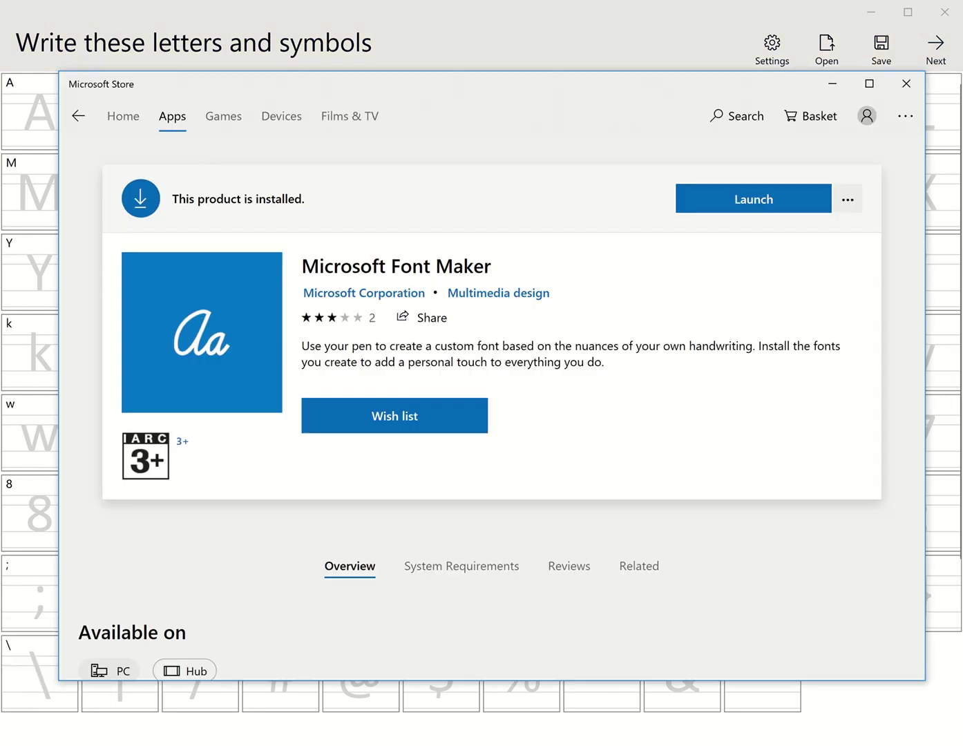
left_click(730, 133)
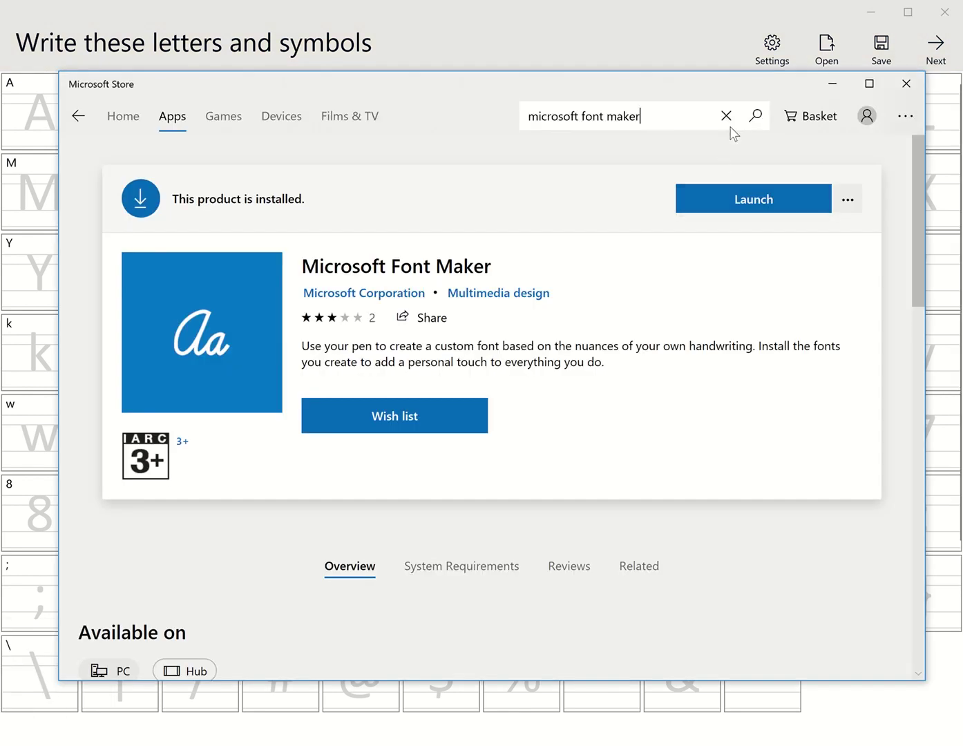
key("BackSpace")
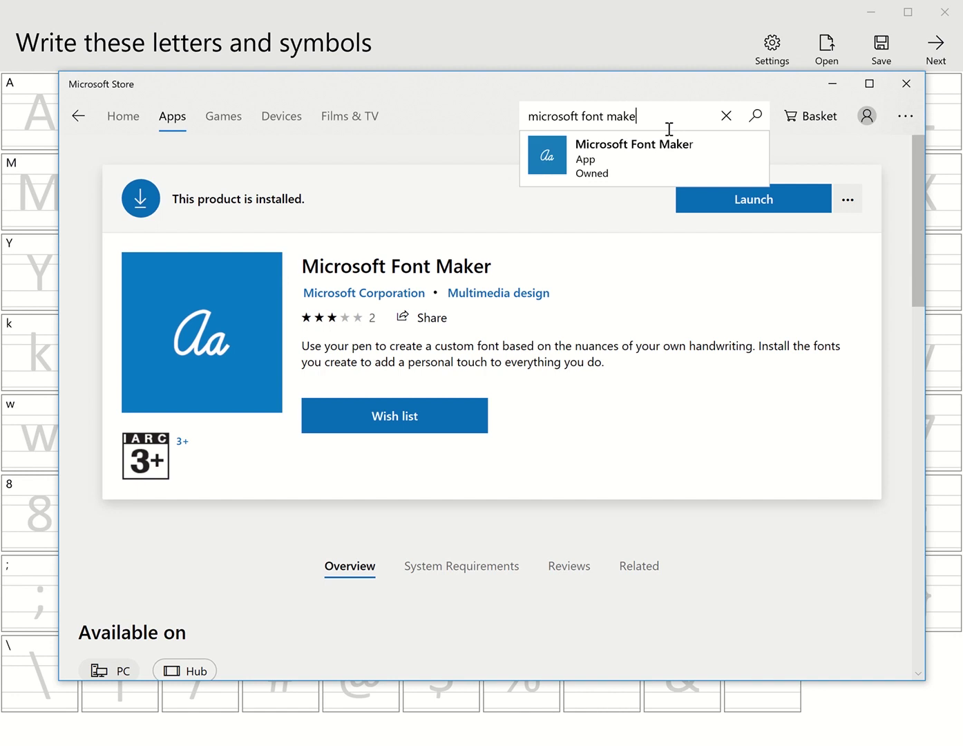
left_click(379, 171)
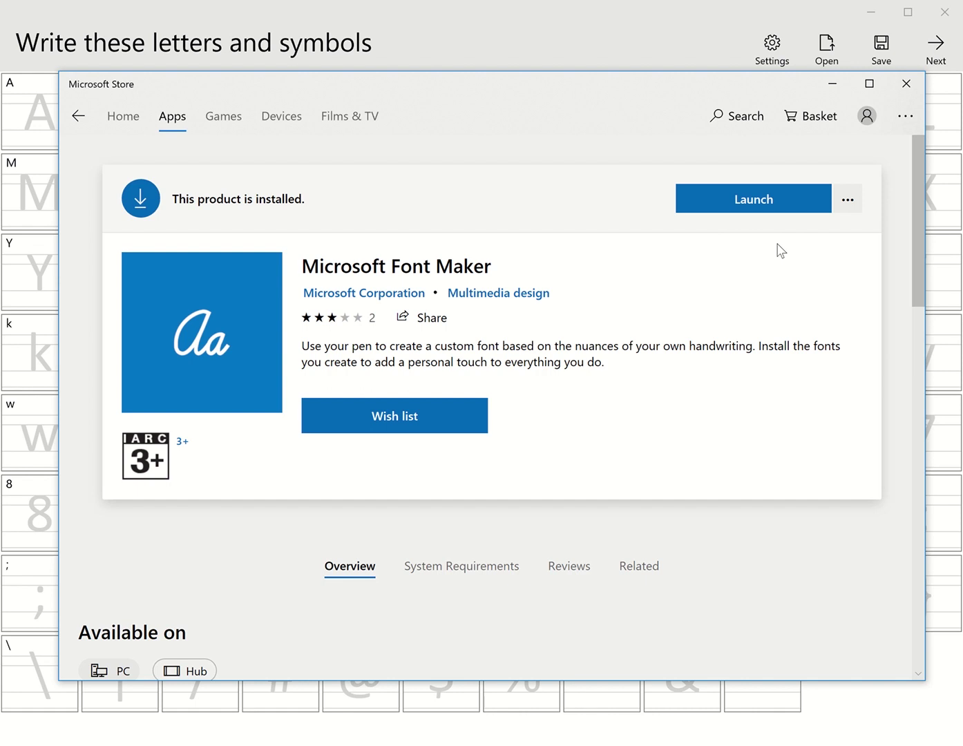
left_click(601, 27)
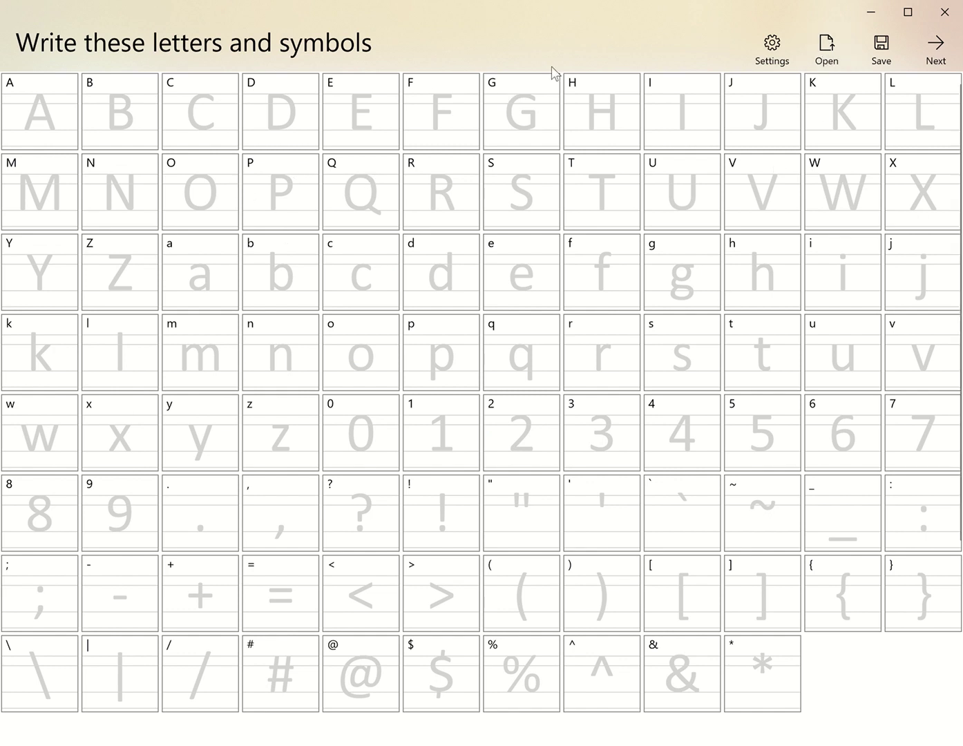
Load the test project into Font Maker and save it back under the name test.
left_click(826, 50)
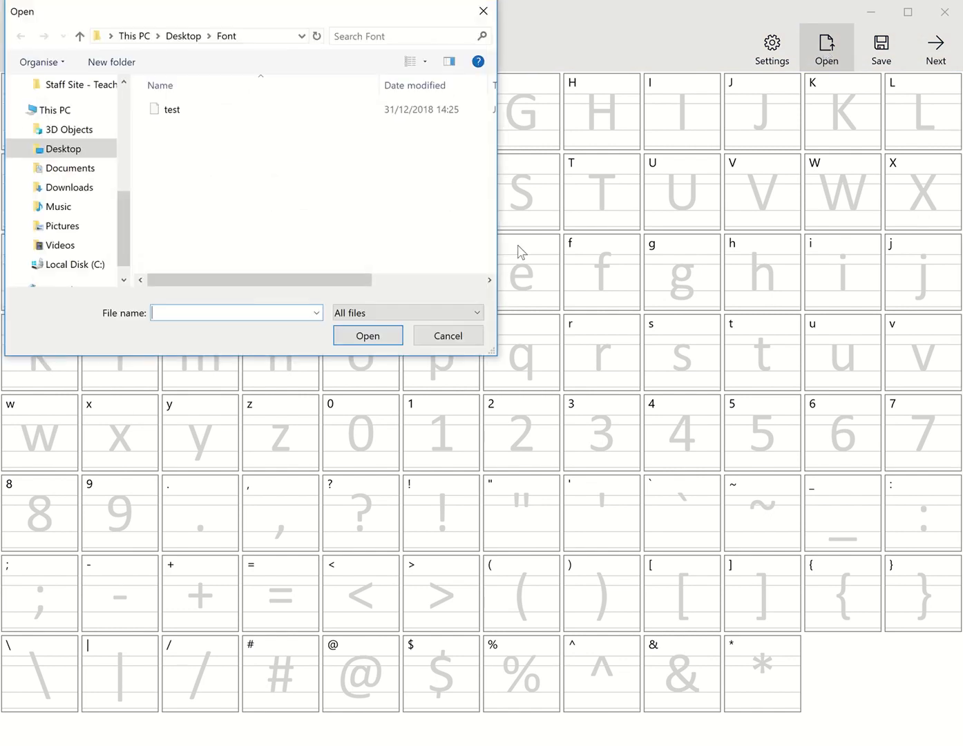
left_click(181, 111)
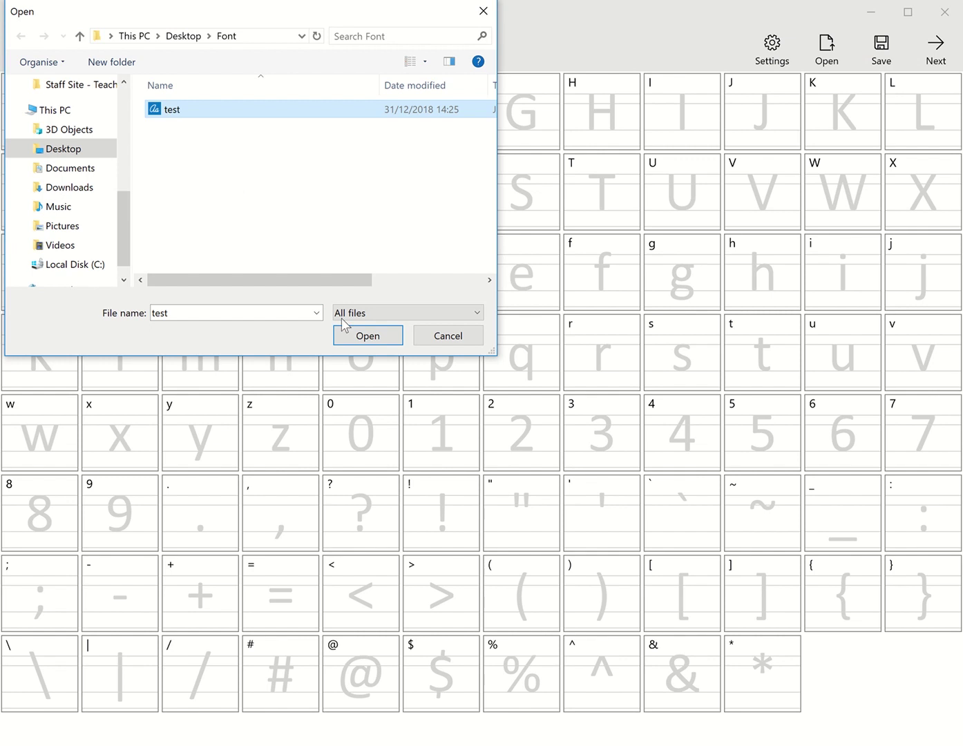
left_click(367, 335)
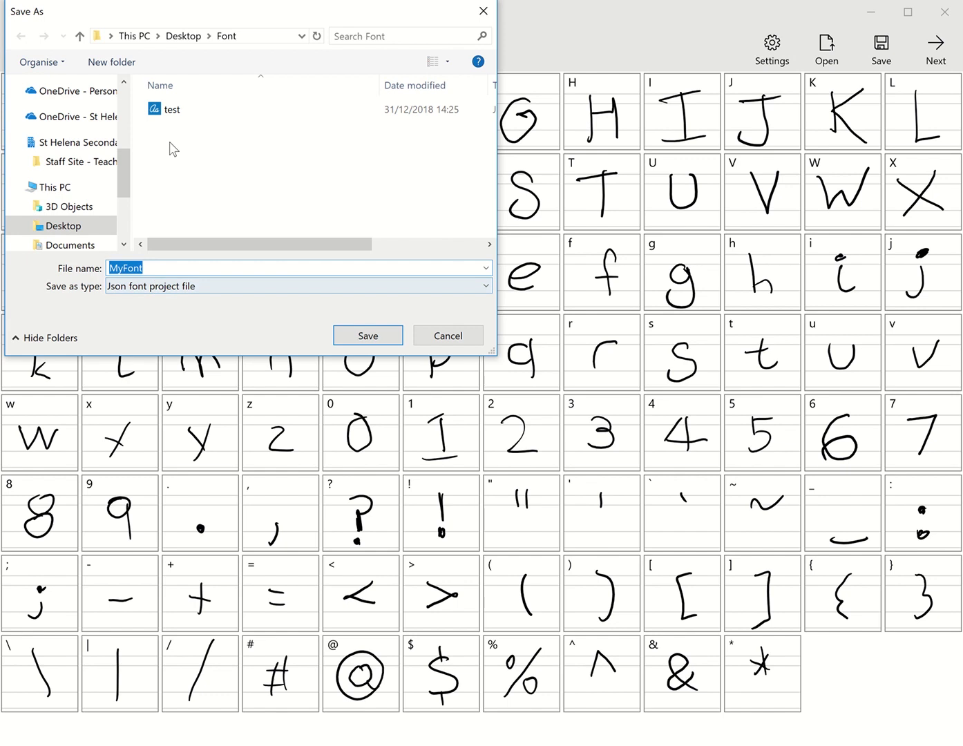
left_click(170, 108)
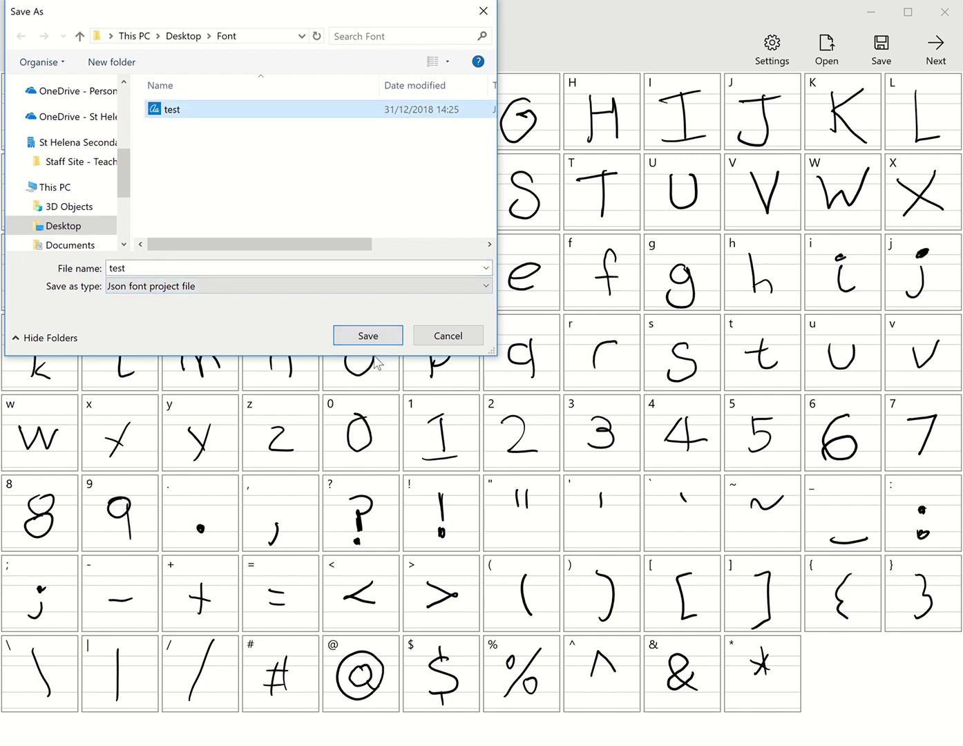
left_click(368, 336)
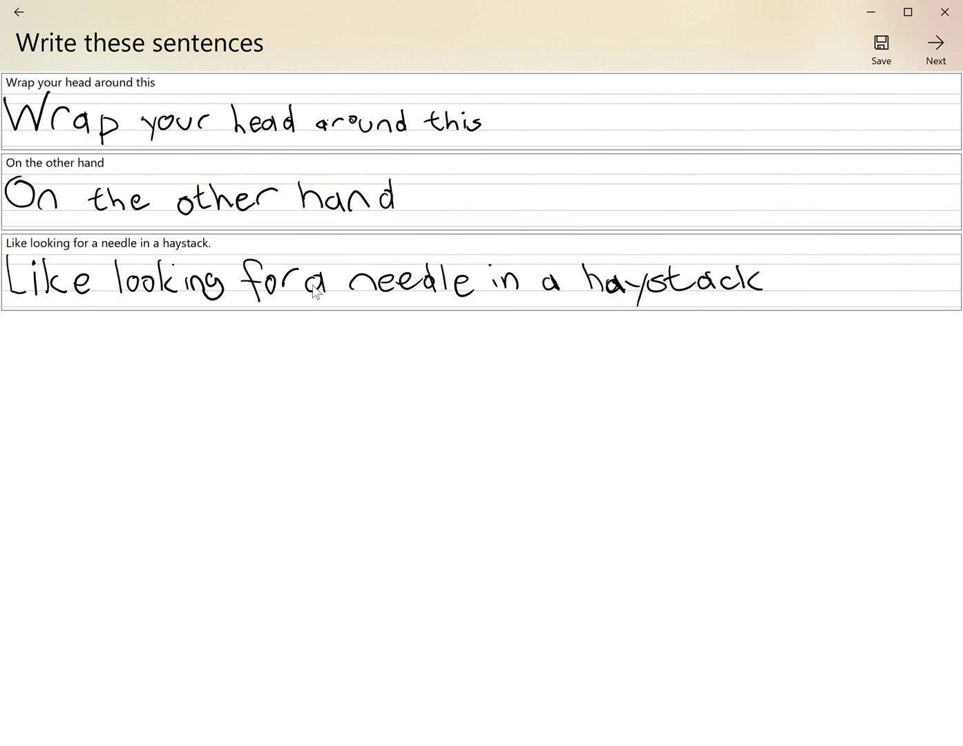
Save the handwritten sentences as test, overwriting the existing test.jfproj.
left_click(864, 48)
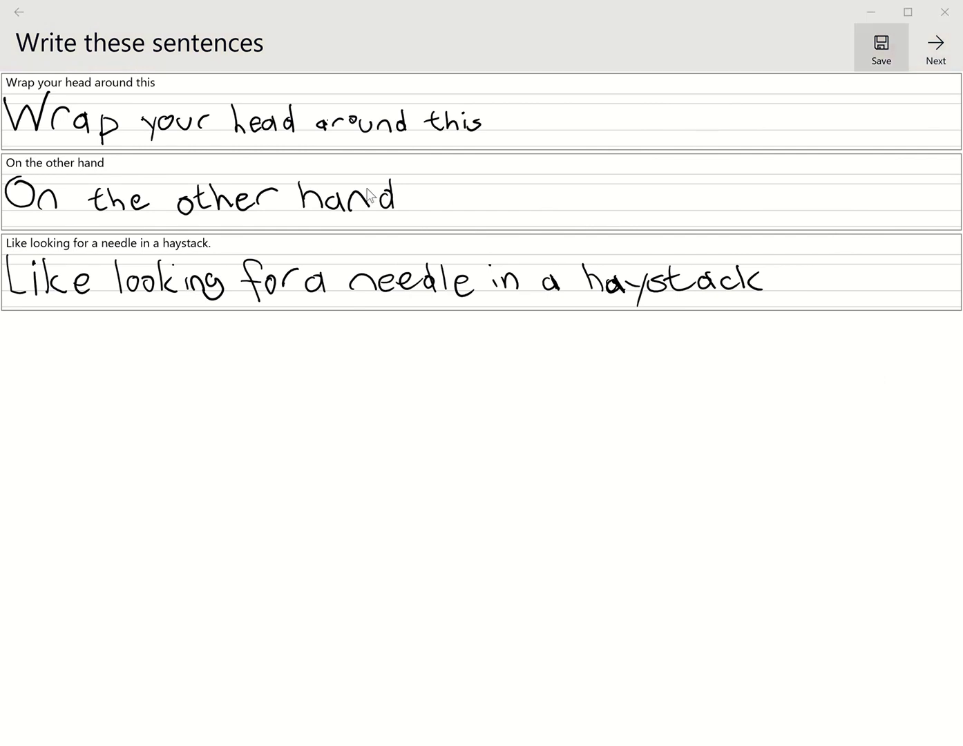
left_click(179, 115)
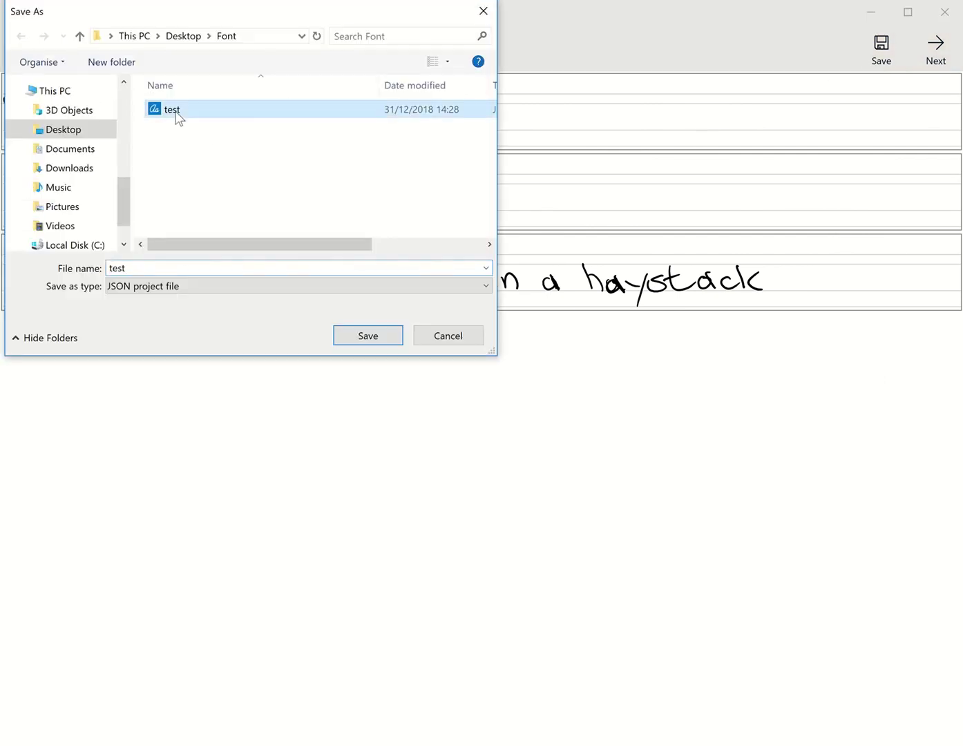
left_click(359, 333)
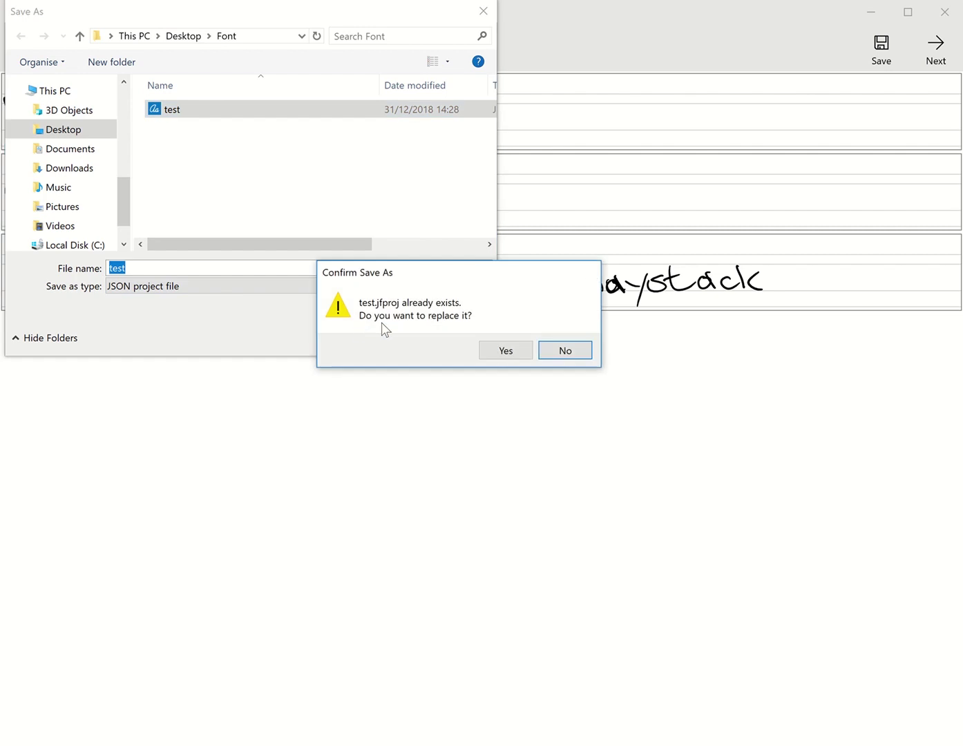
left_click(513, 347)
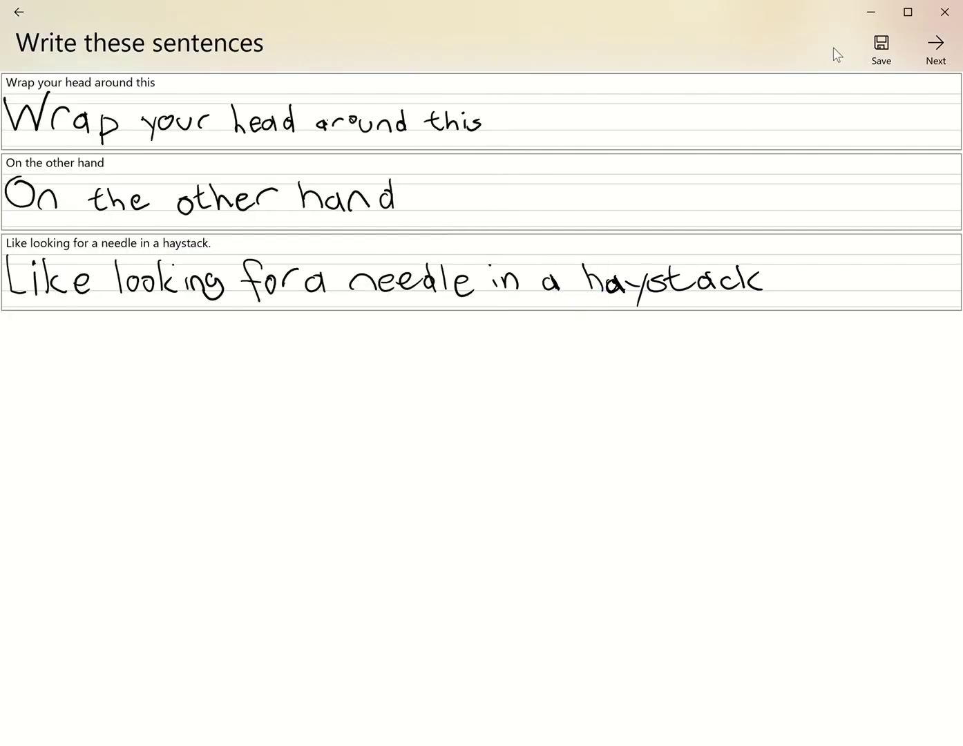
On the sizing page, set character spacing to 39 and handwriting size to 28.
left_click(938, 46)
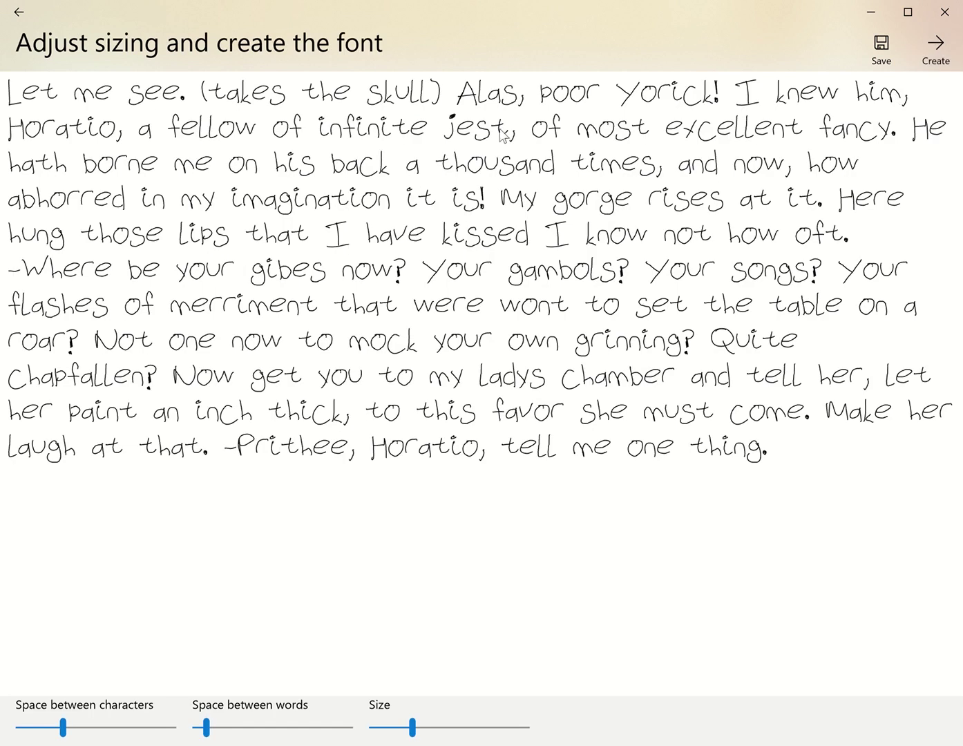
left_click(64, 729)
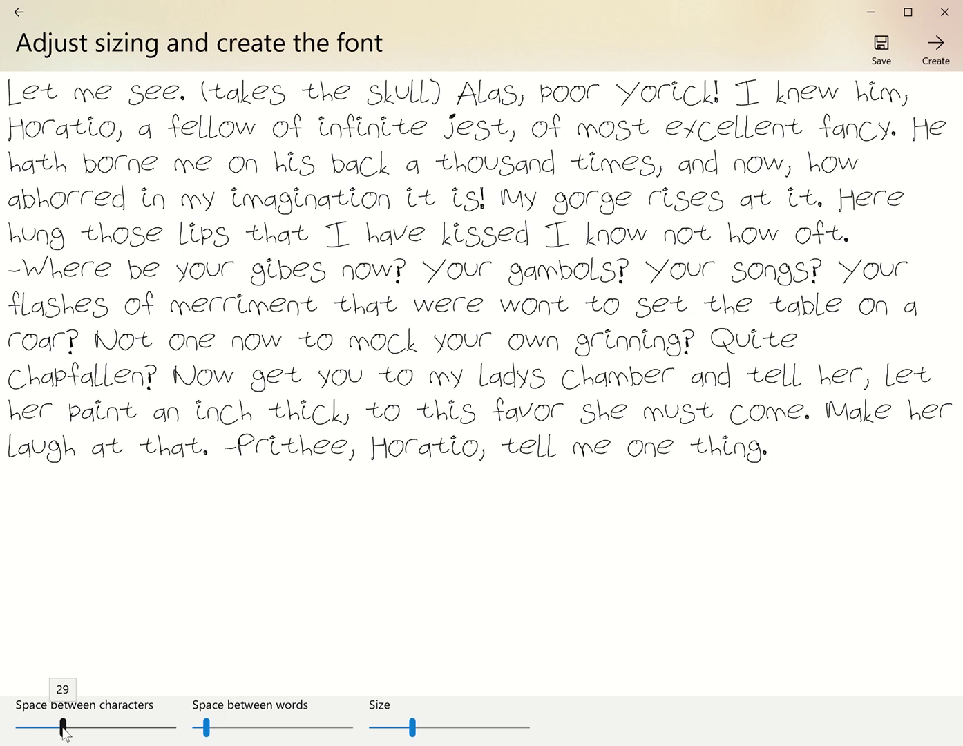
mouse_move(63, 729)
left_mouse_down()
mouse_move(18, 729)
mouse_move(78, 728)
left_mouse_up()
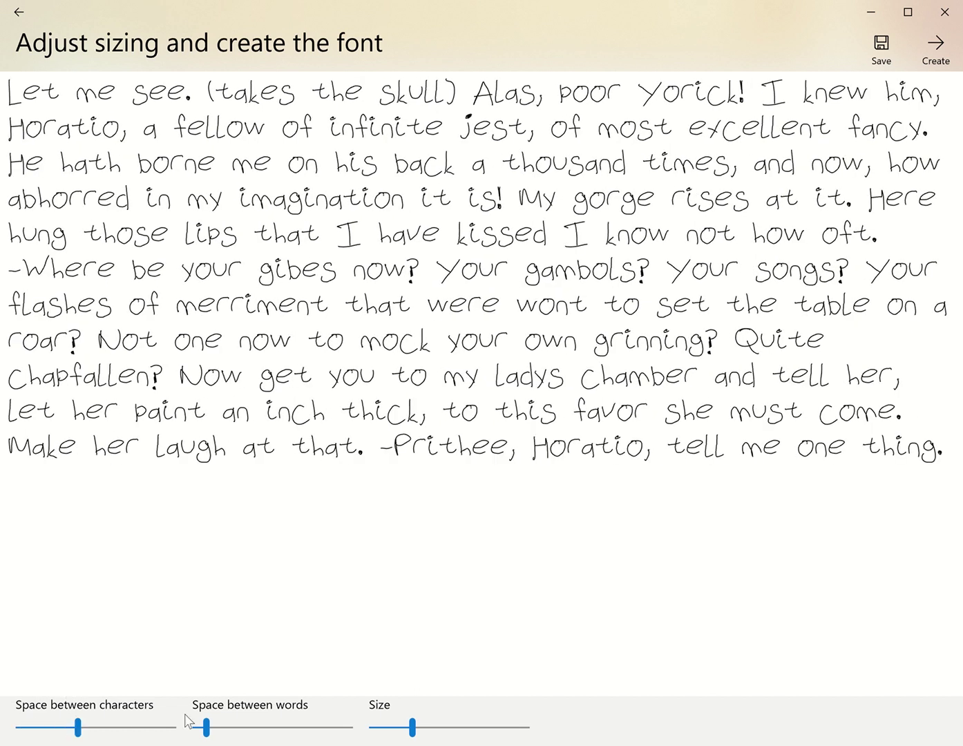
mouse_move(205, 728)
left_mouse_down()
mouse_move(241, 733)
mouse_move(210, 731)
left_mouse_up()
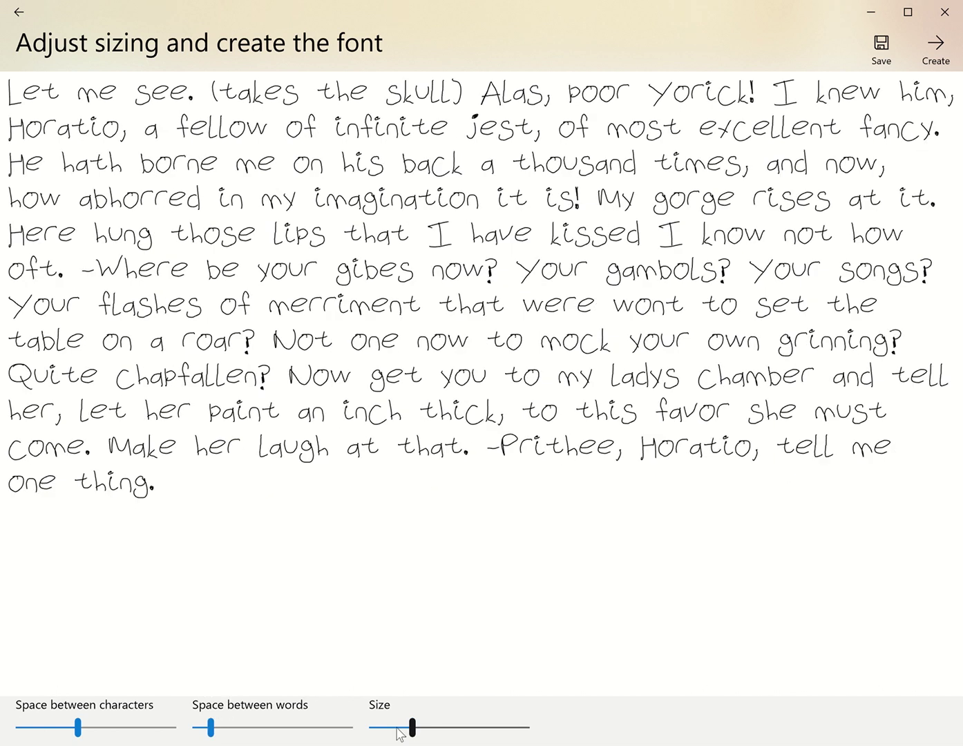
left_click_drag(410, 730, 408, 732)
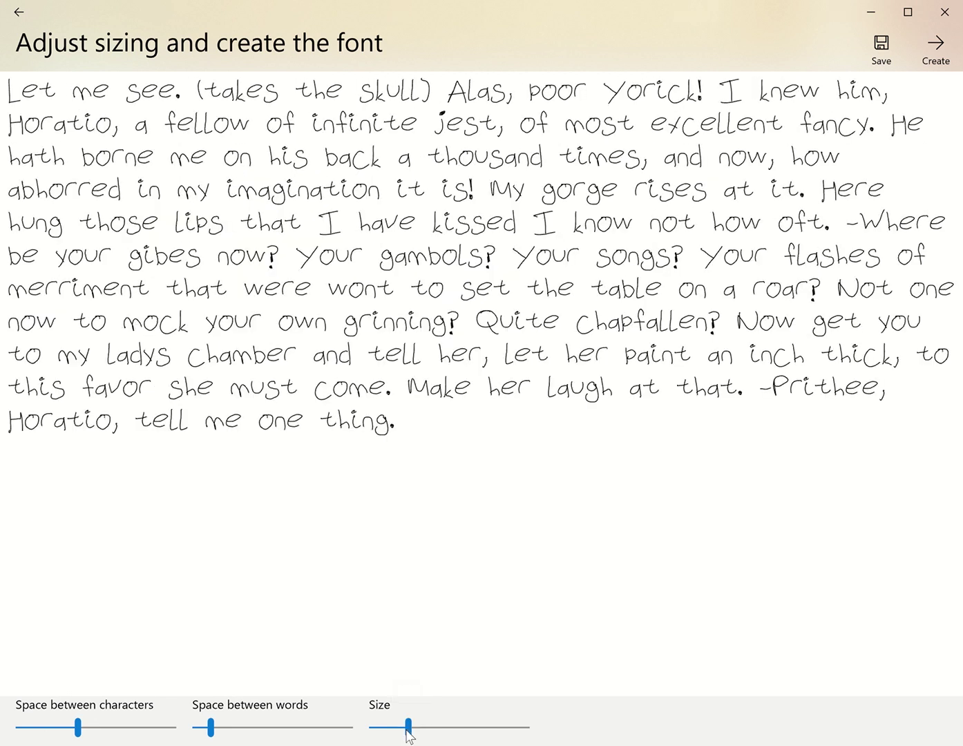
Export the handwriting as a TrueType font named 'test' and open its Font folder.
left_click(936, 61)
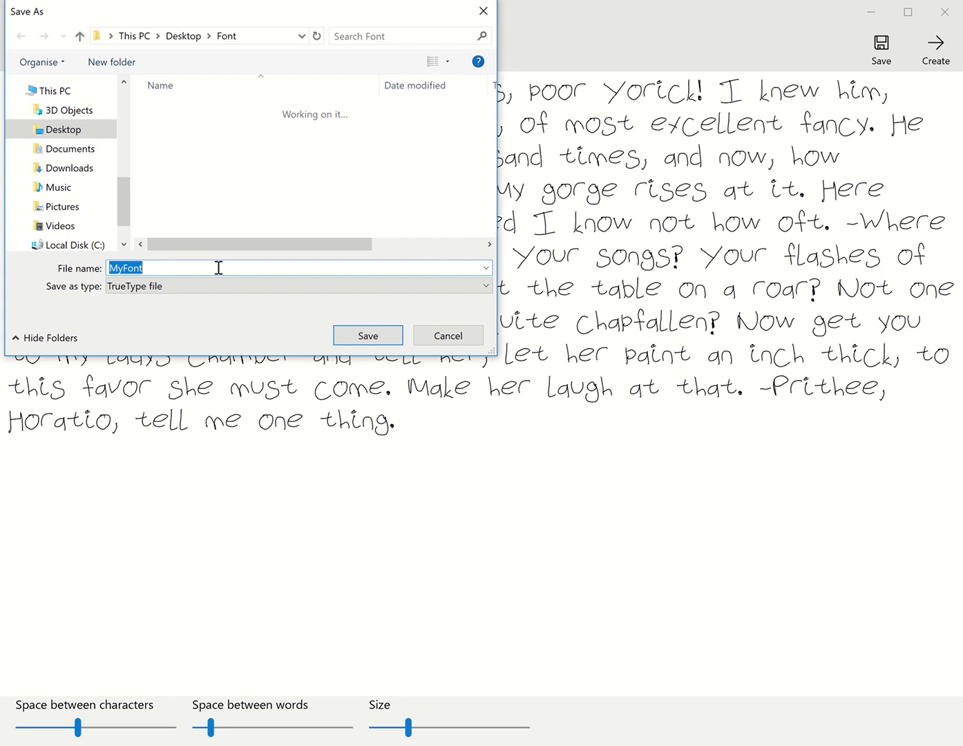
key("BackSpace")
type("test")
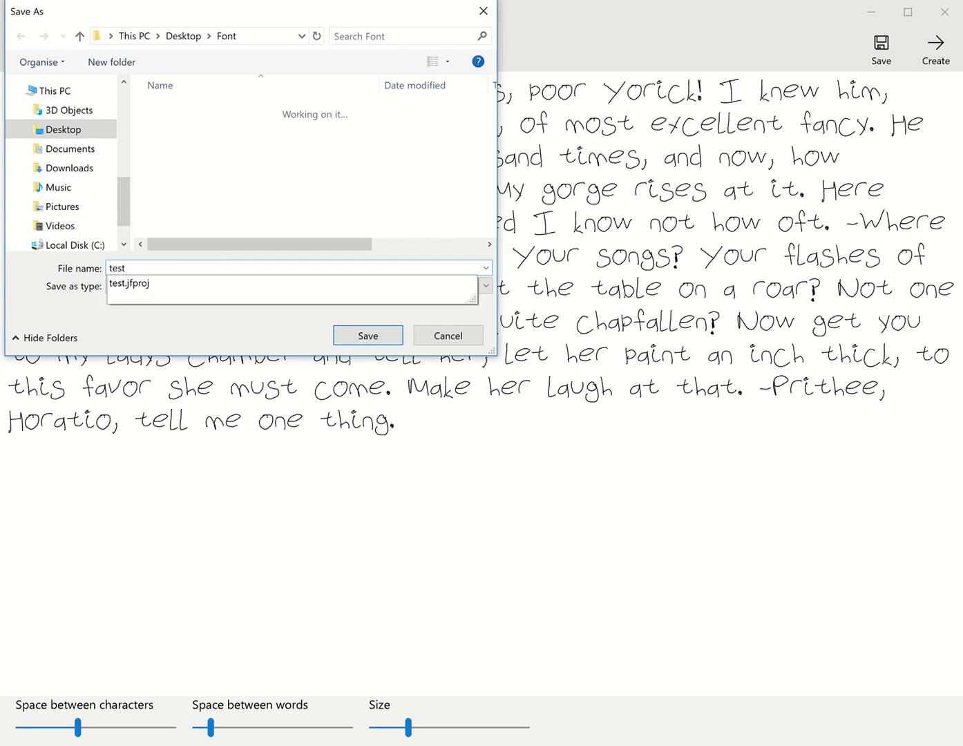
key("Return")
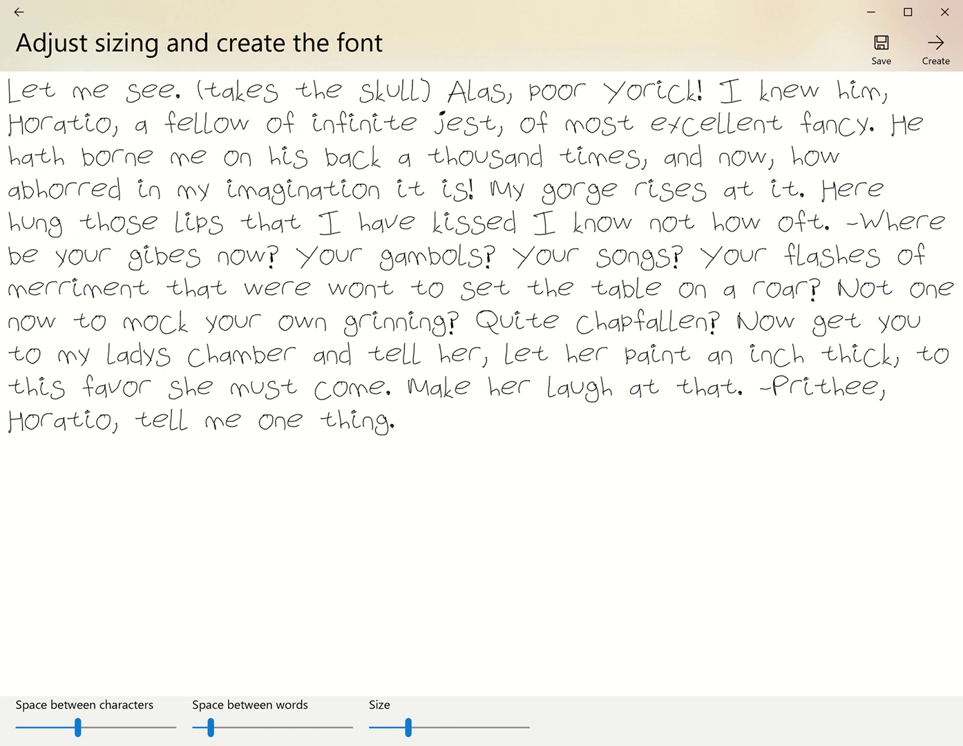
left_click(15, 695)
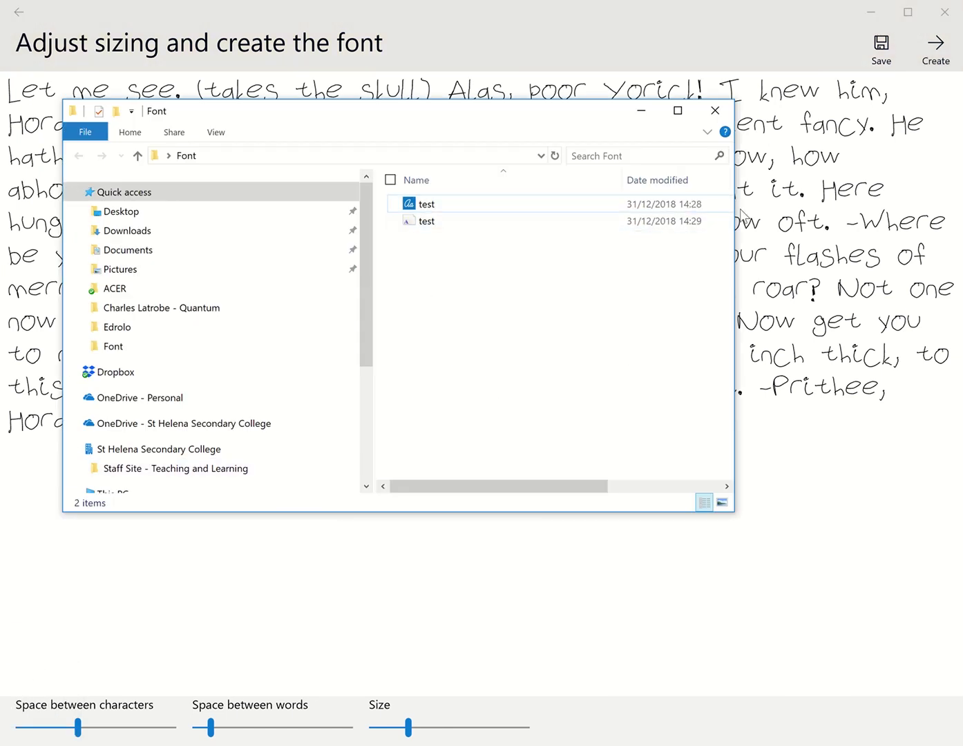
Widen File Explorer so the Type column shows the Json project and TrueType font.
left_click_drag(734, 207, 867, 214)
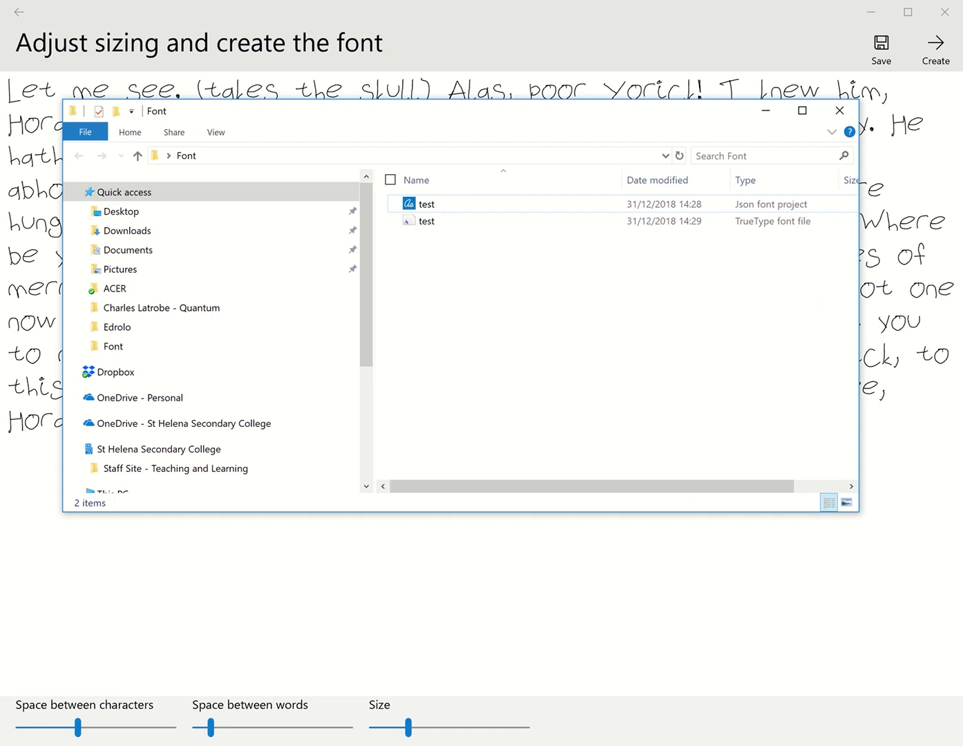
mouse_move(267, 745)
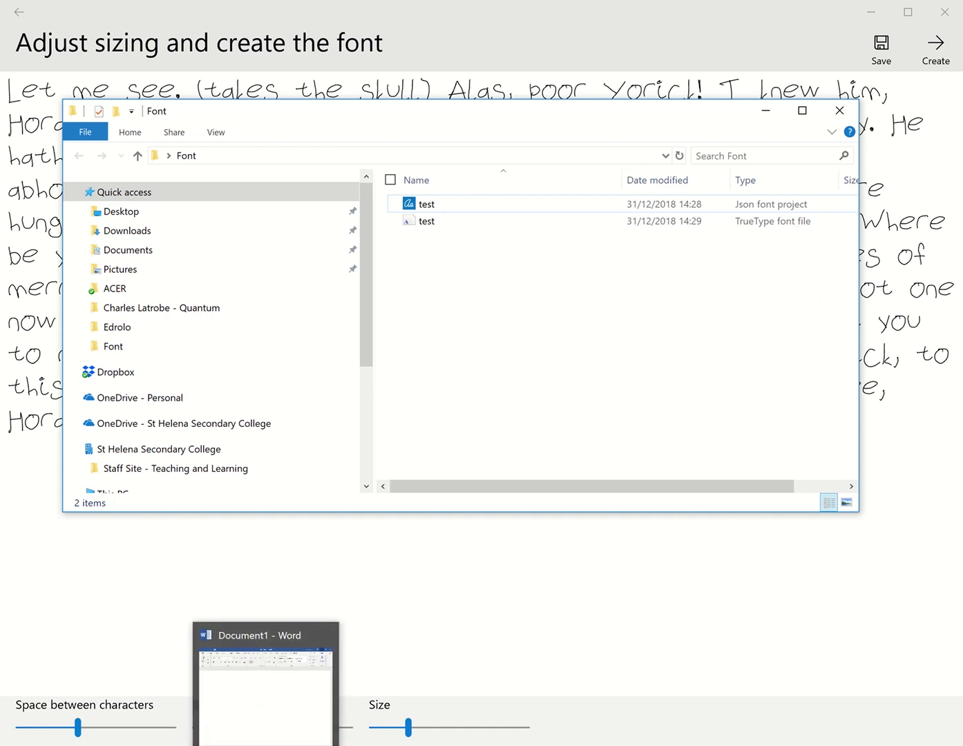
Open the Fonts list under Control Panel's Appearance and Personalisation.
left_click(395, 745)
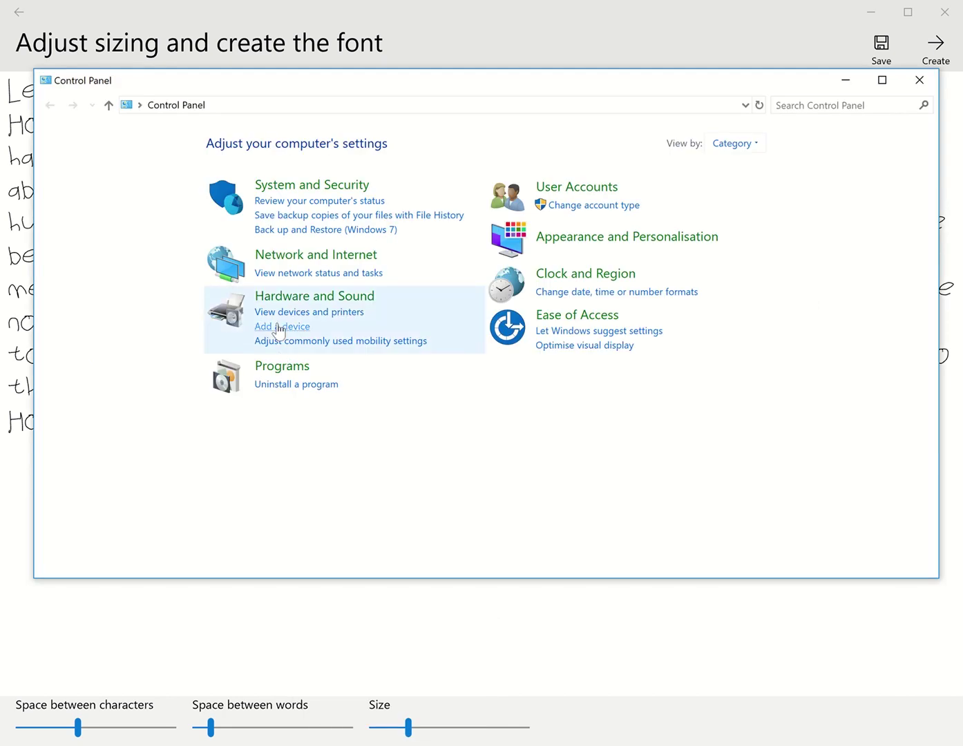
left_click(651, 243)
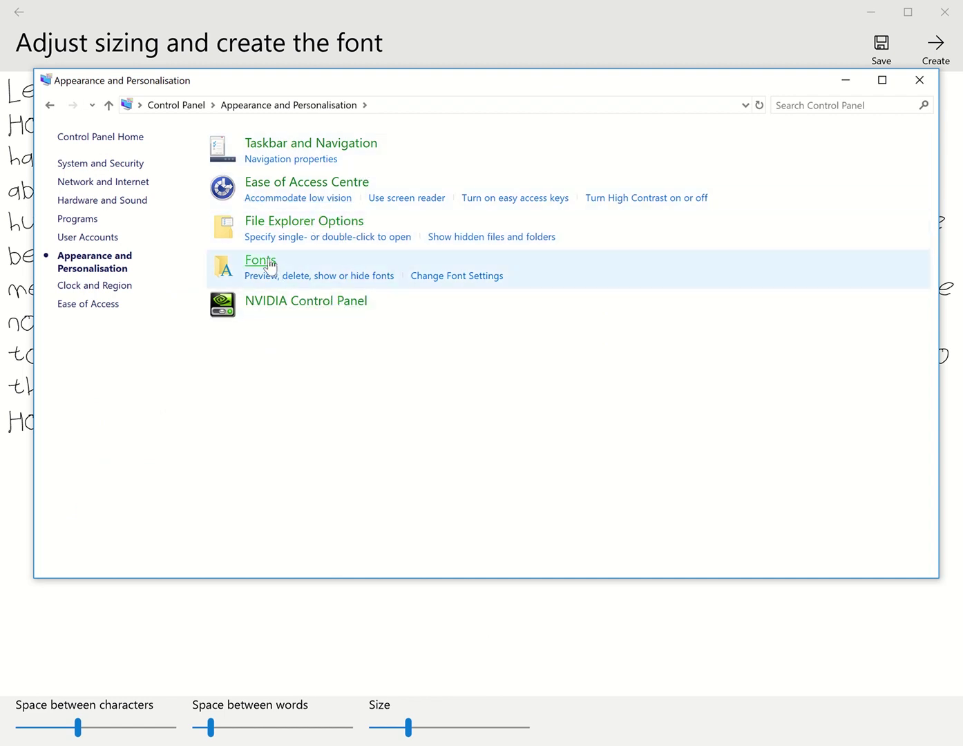
left_click(269, 267)
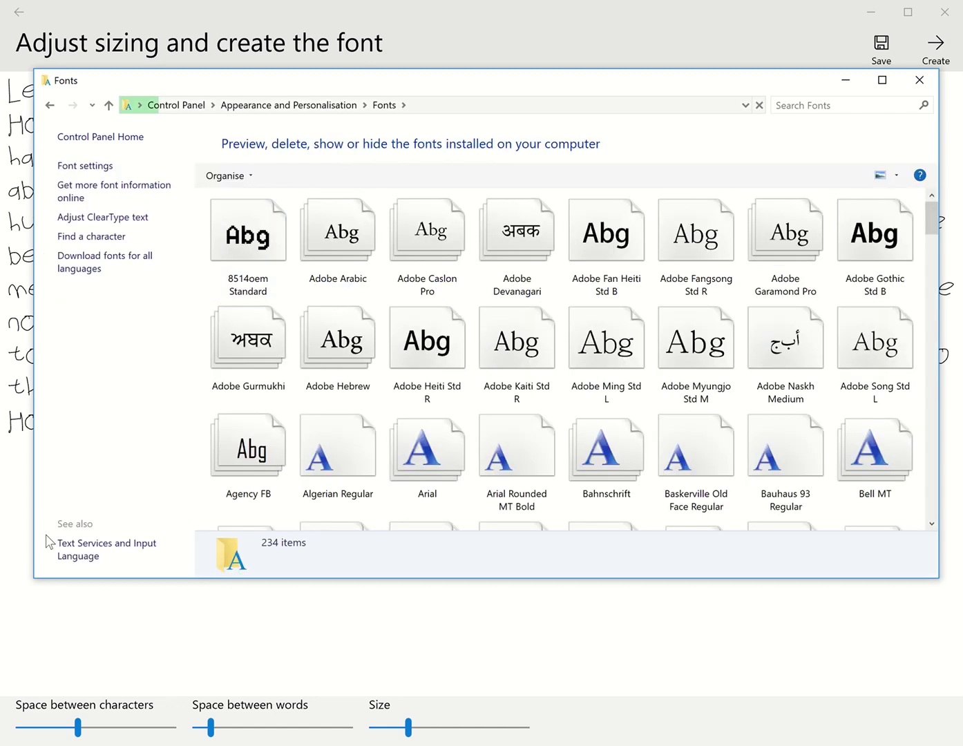
Drag the test TrueType file into Fonts to install it, then return to Font Maker.
key("alt+Tab")
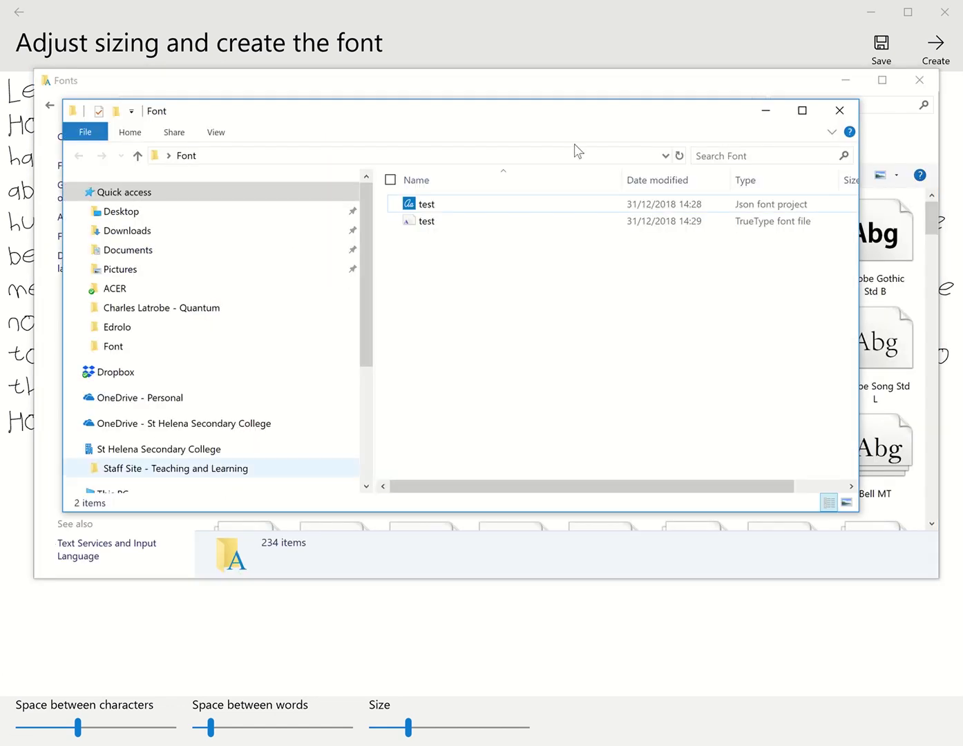
left_click_drag(550, 117, 669, 364)
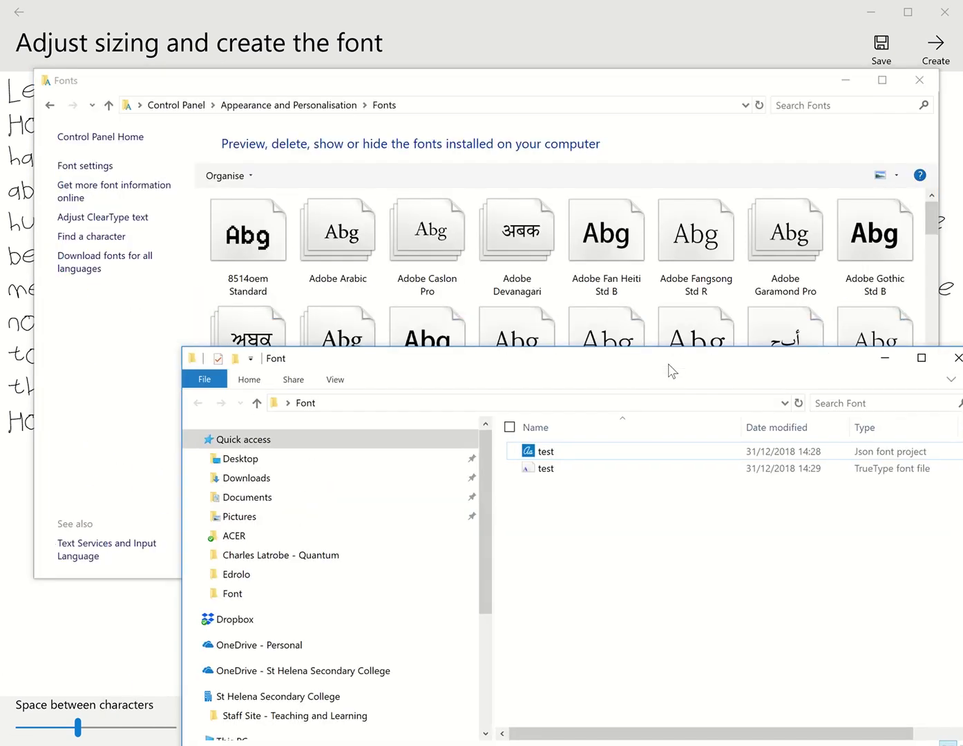
left_click_drag(545, 470, 467, 299)
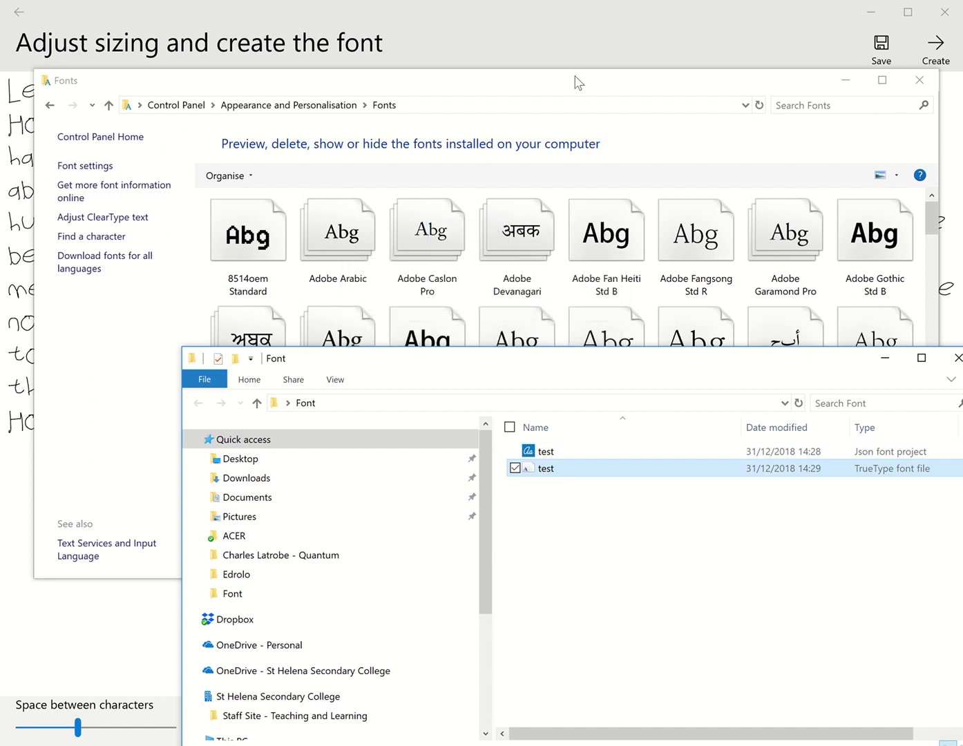
left_click(539, 33)
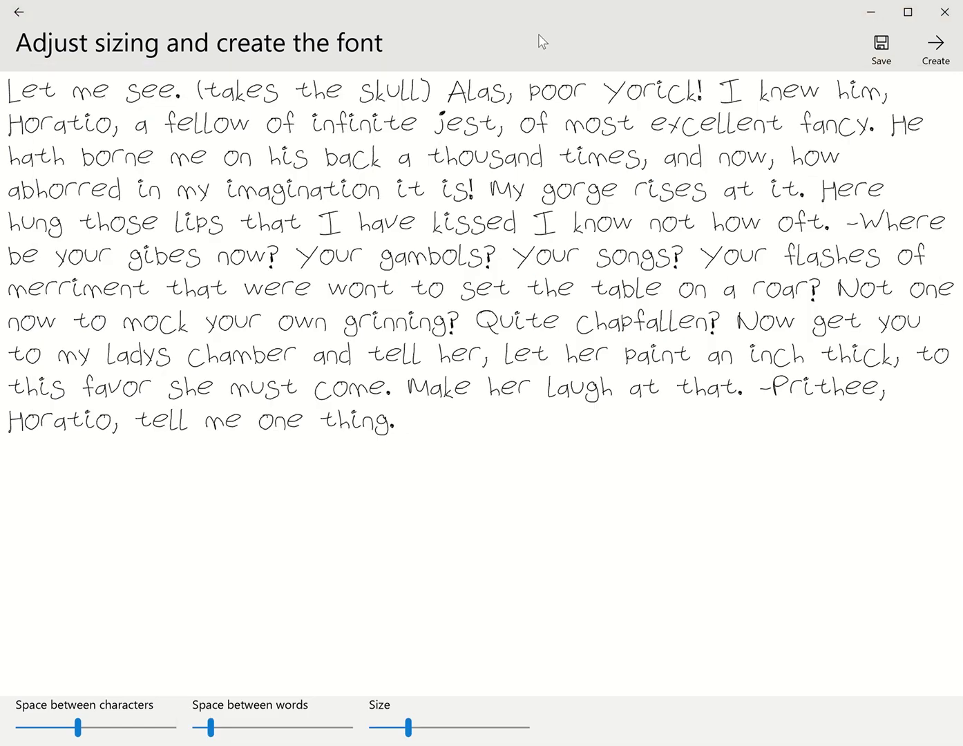
In a blank Word document, set the font to 'test'.
key("alt+Tab")
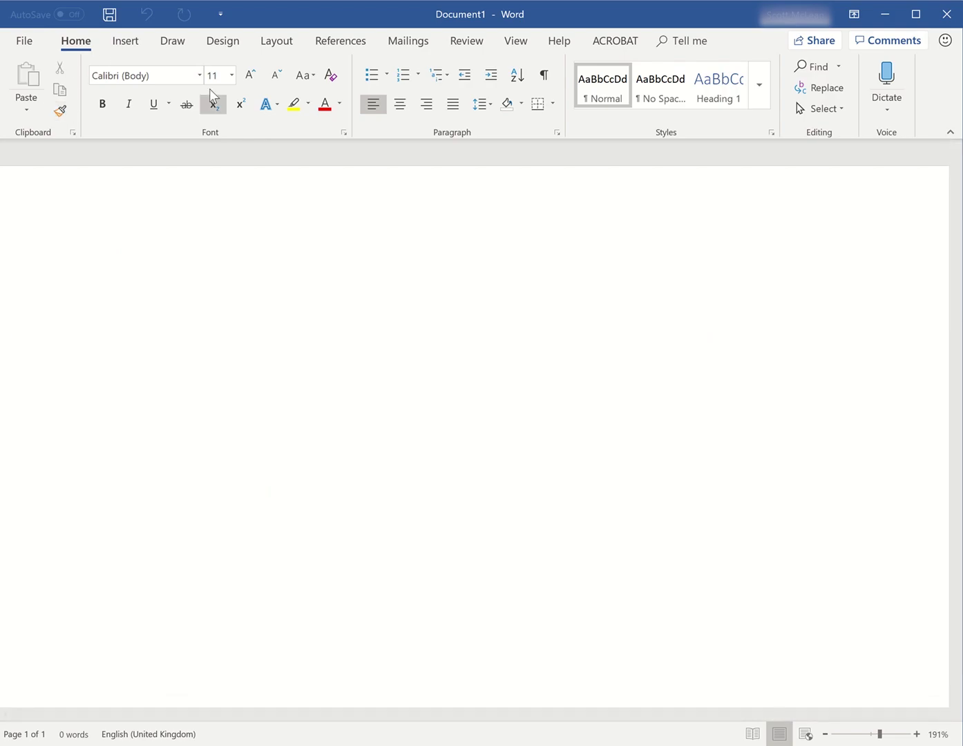
left_click(178, 77)
type("test")
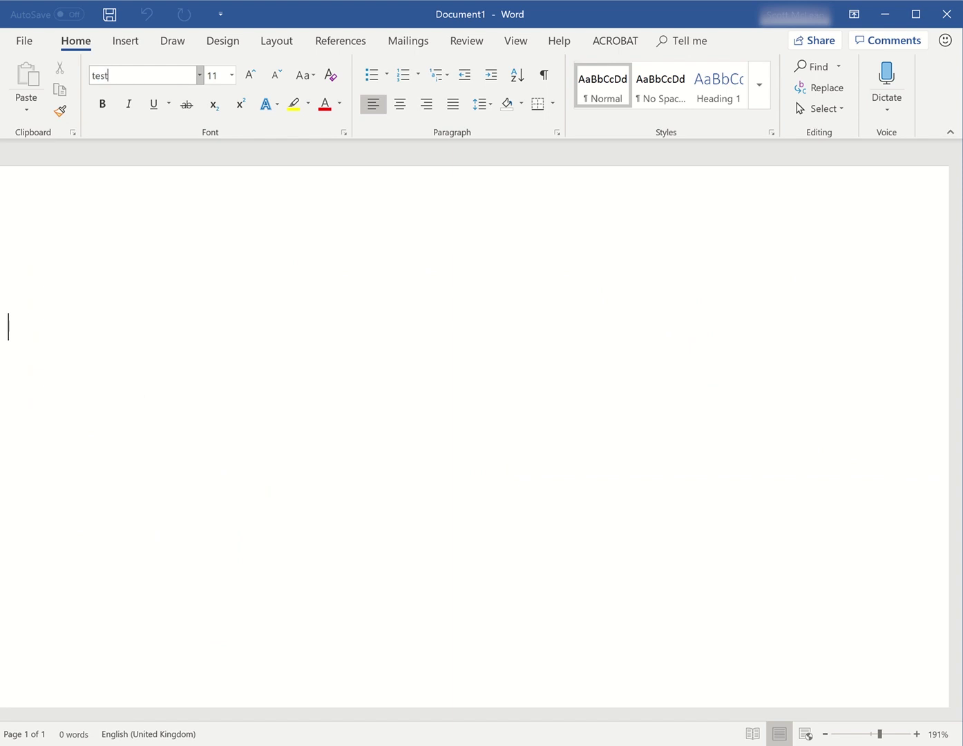
key("Return")
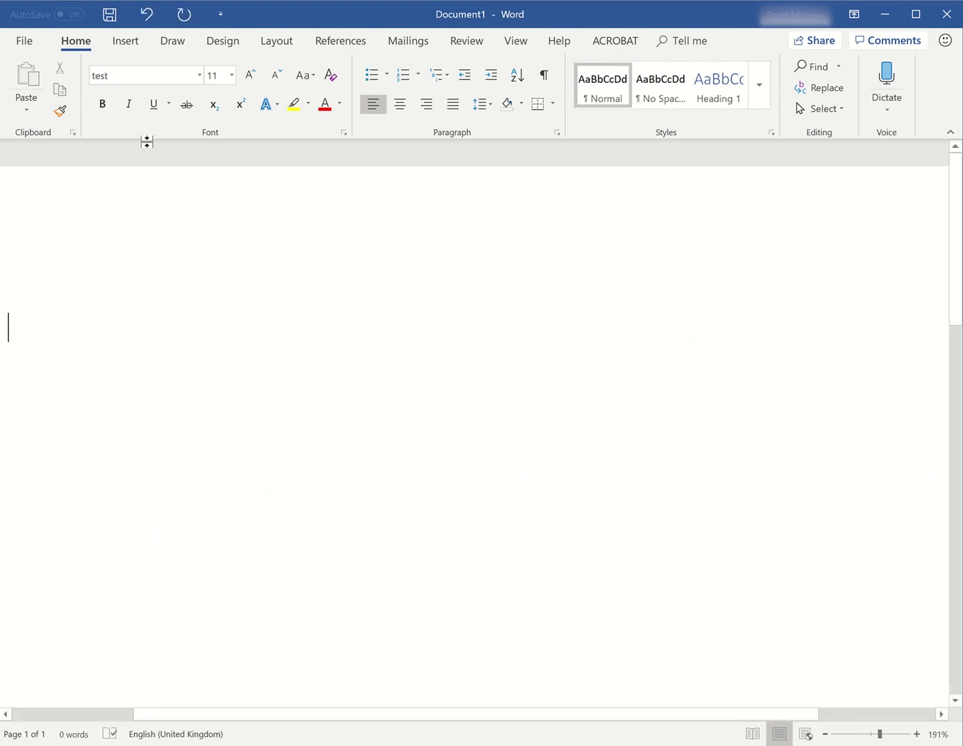
Type 'hello, this is a test font developed on Microsoft Font Maker', fixing typos.
type("kkkkkk")
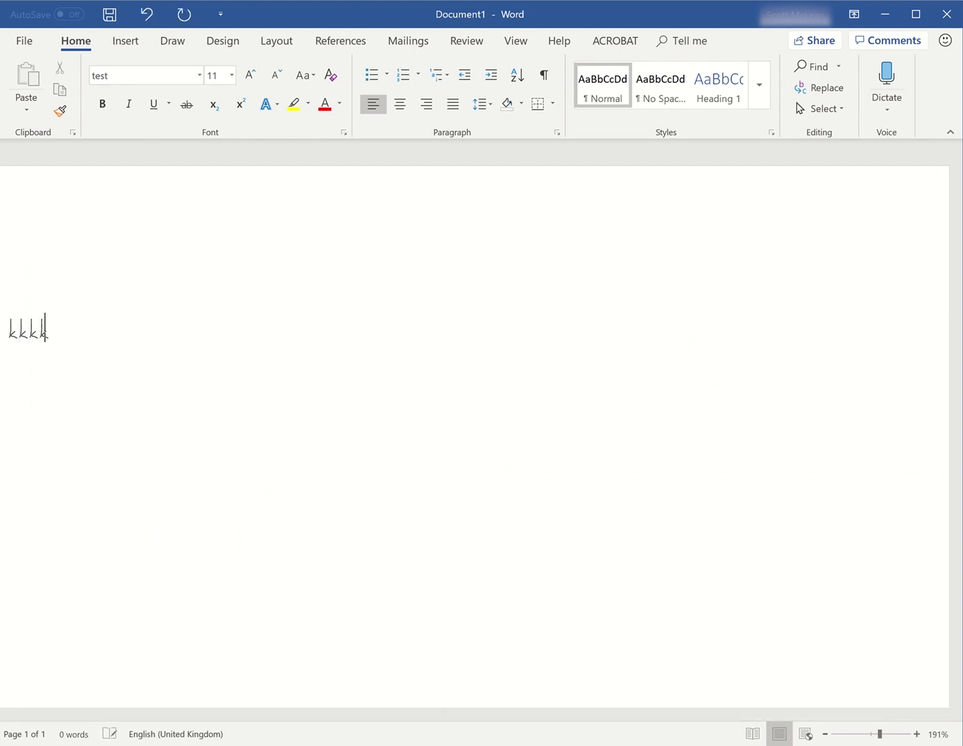
key("BackSpace")
key("BackSpace")
key("BackSpace")
key("BackSpace")
key("BackSpace")
key("BackSpace")
key("BackSpace")
type("hello")
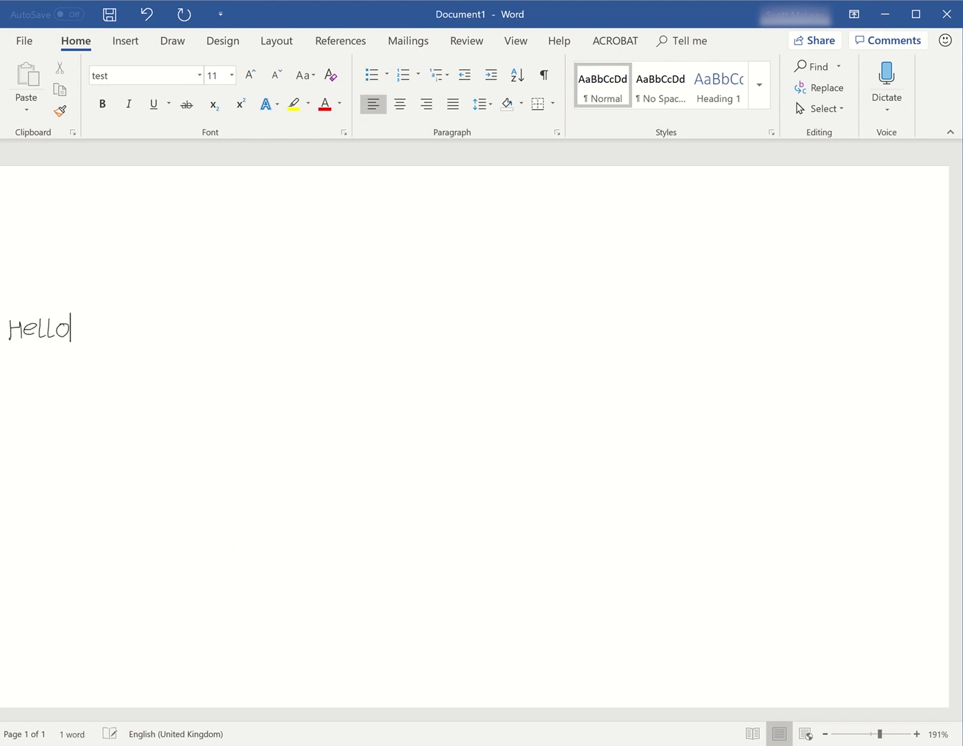
type(", this is a test ")
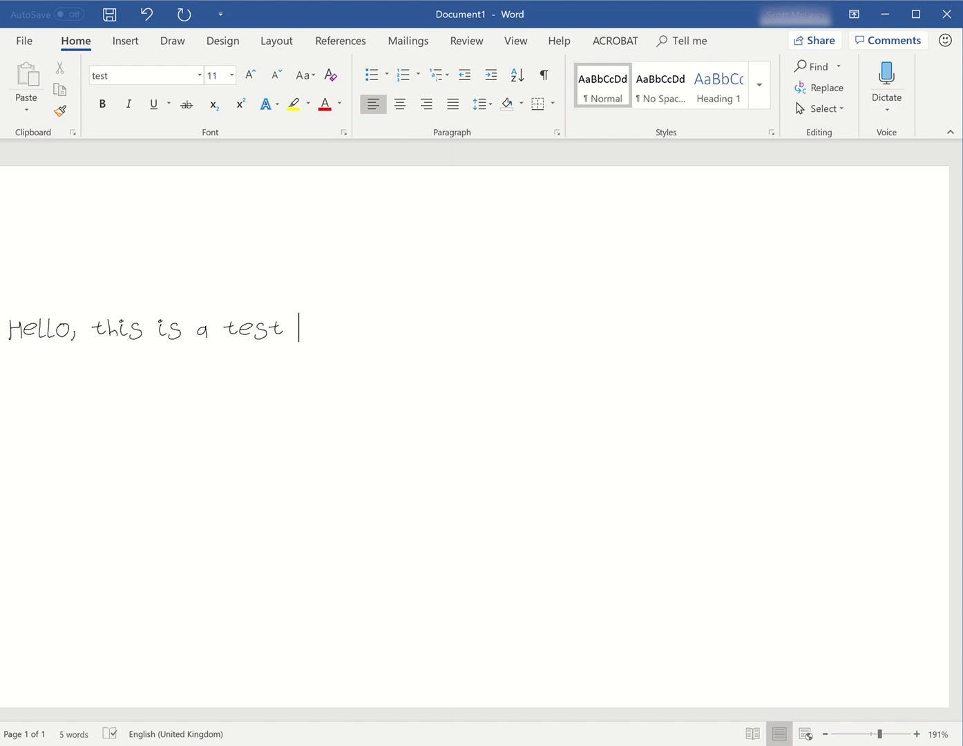
type("font deve")
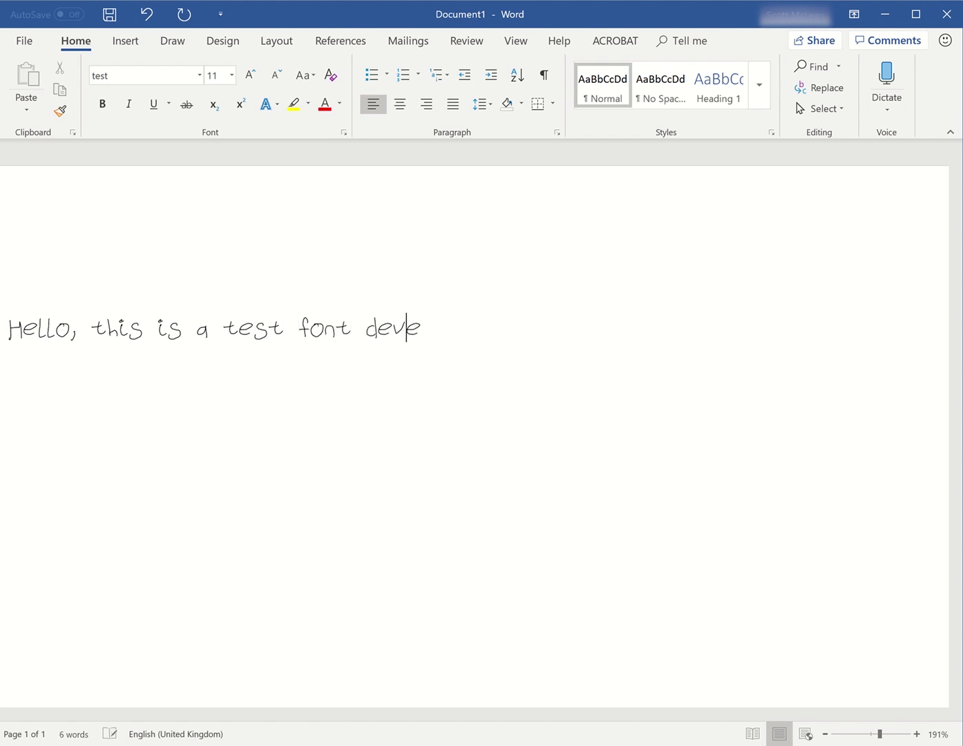
type("loped on ")
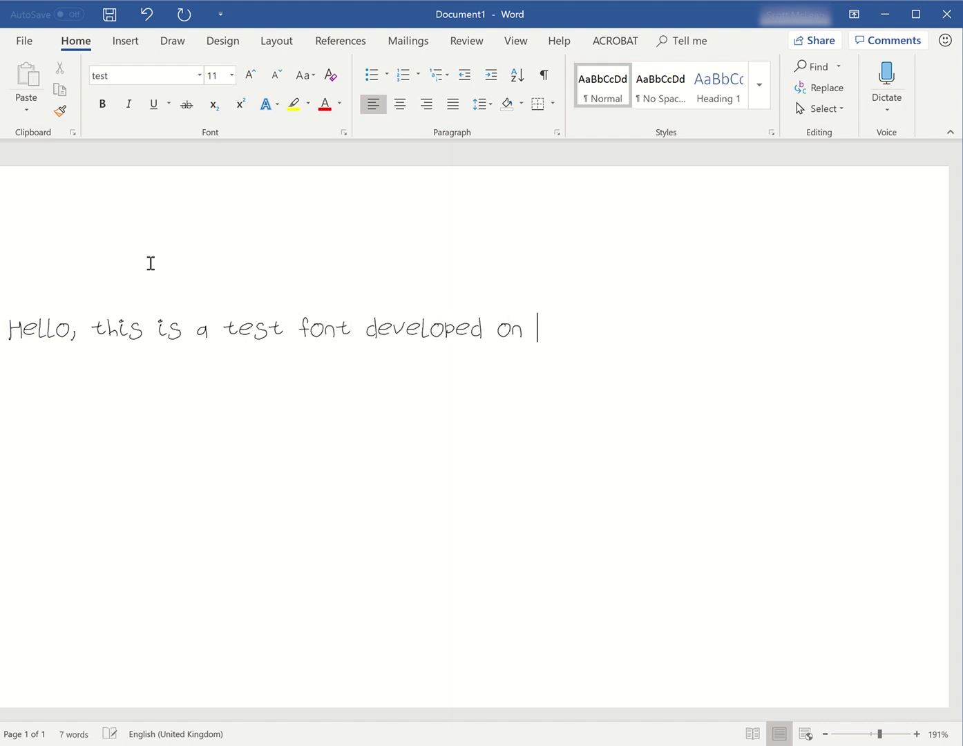
type("Microsfot")
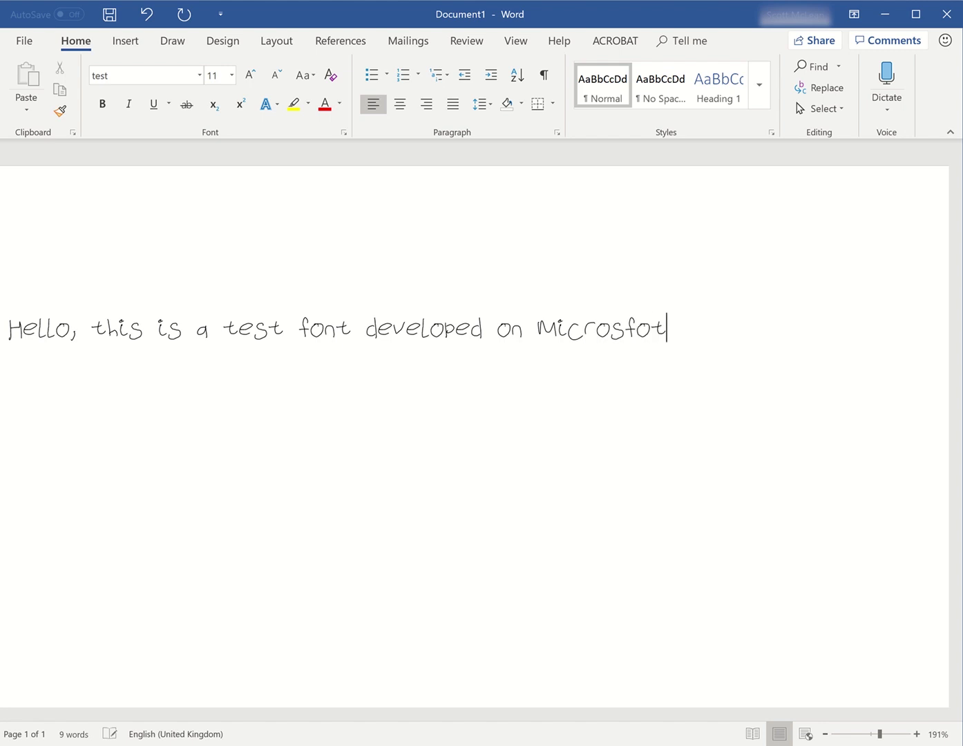
key("BackSpace")
key("BackSpace")
key("BackSpace")
type("oft Font M")
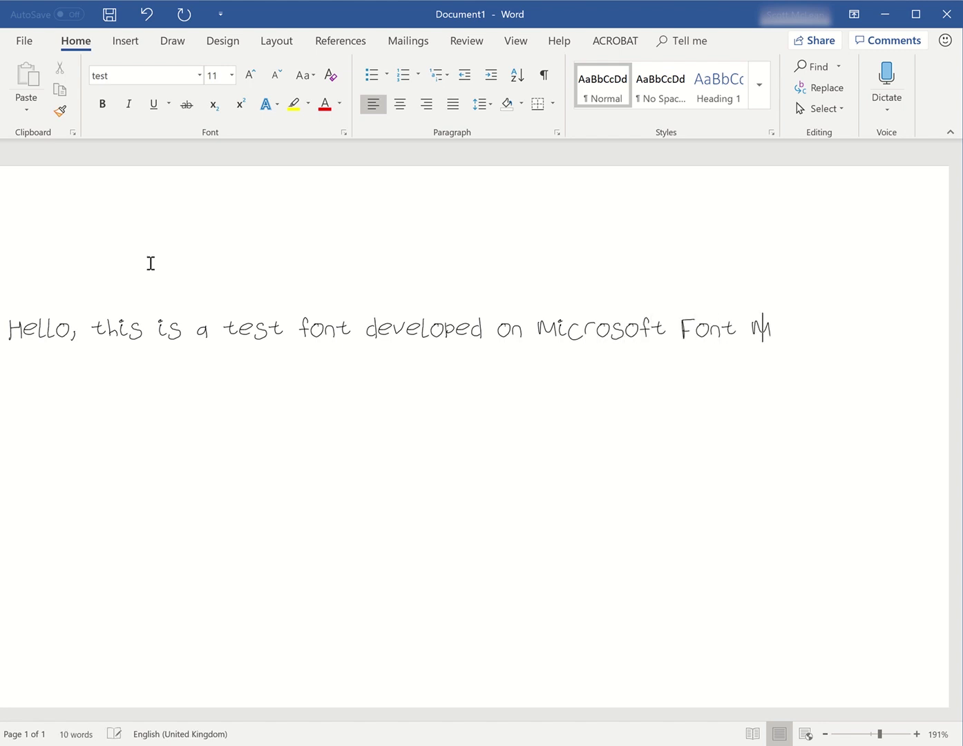
type("aker")
Bold 'Microsoft Font Maker' in Word, then go back to Font Maker's sentences page.
left_click(541, 335, "shift")
left_click(101, 110)
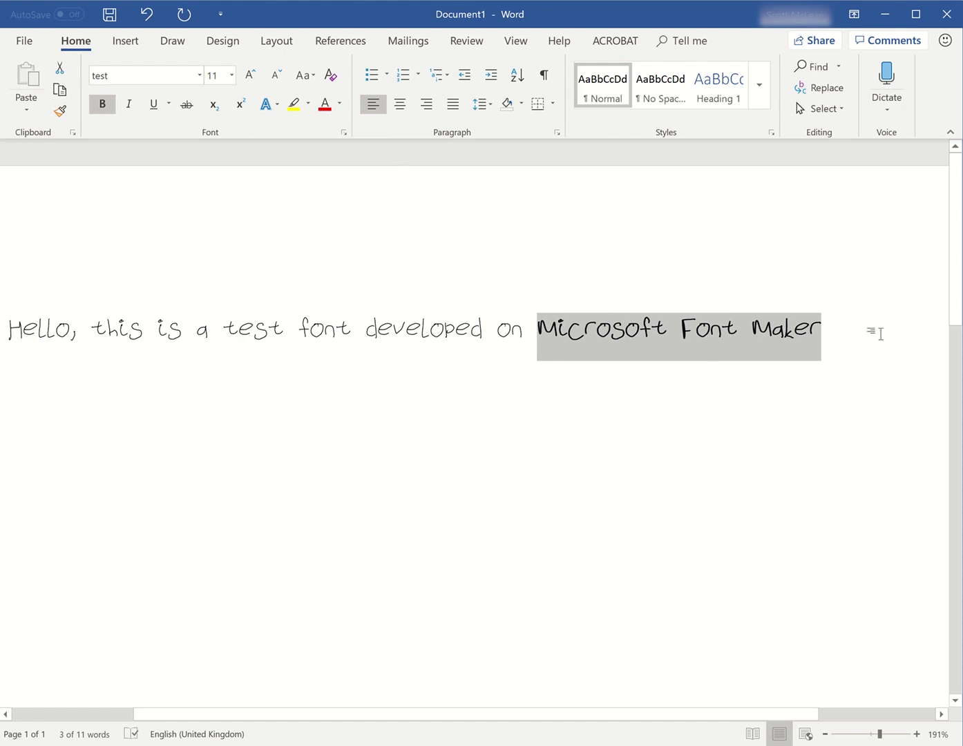
left_click(840, 341)
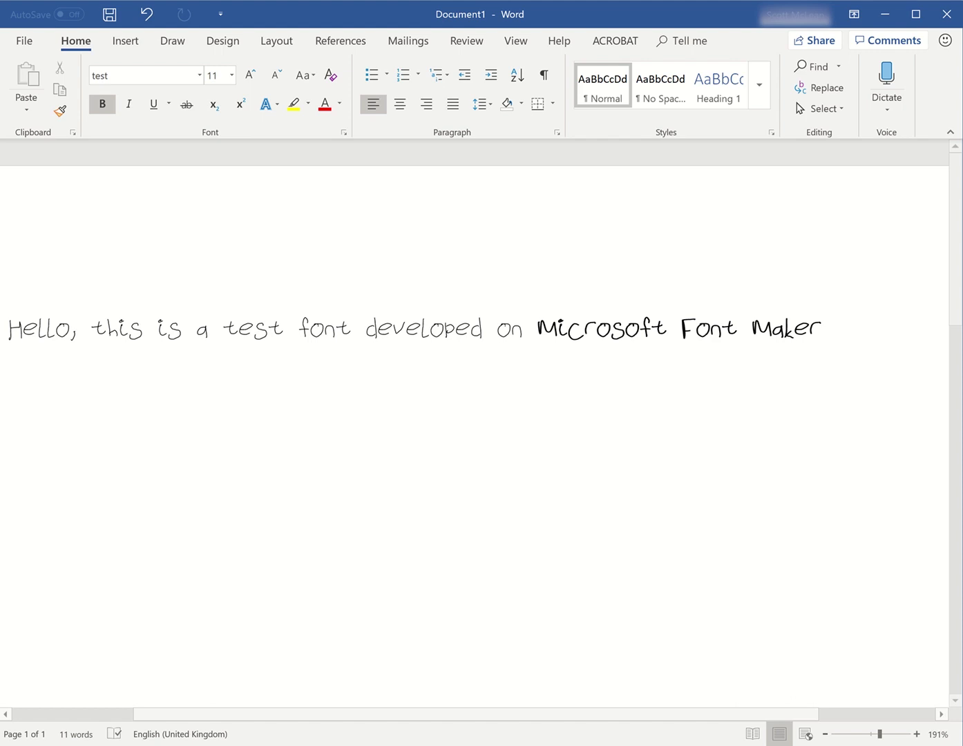
left_click(424, 745)
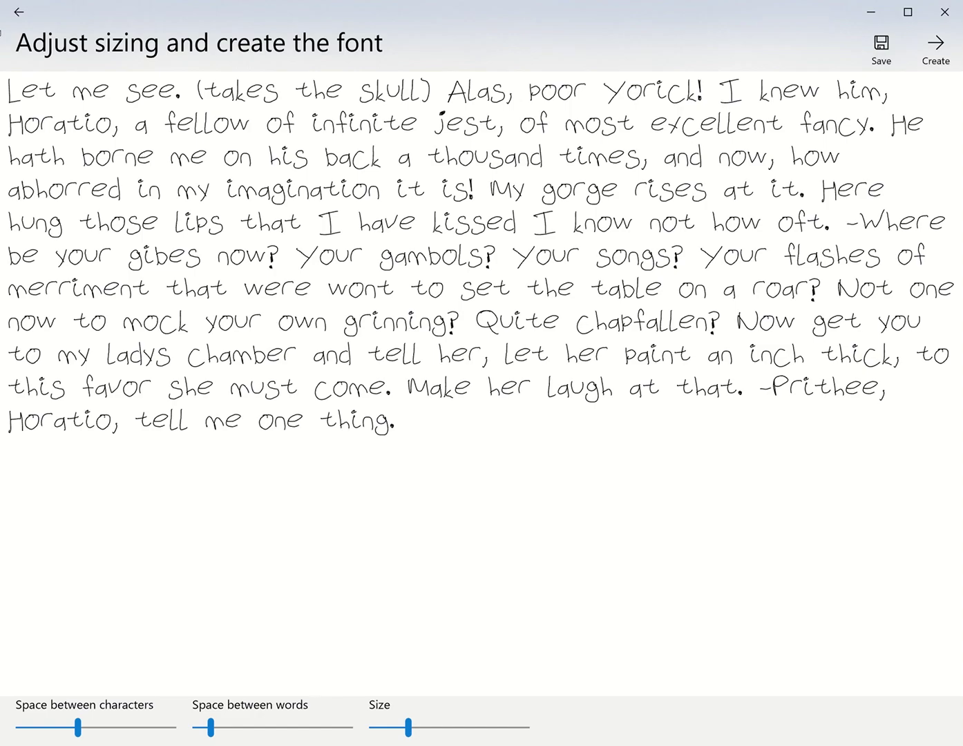
left_click(17, 14)
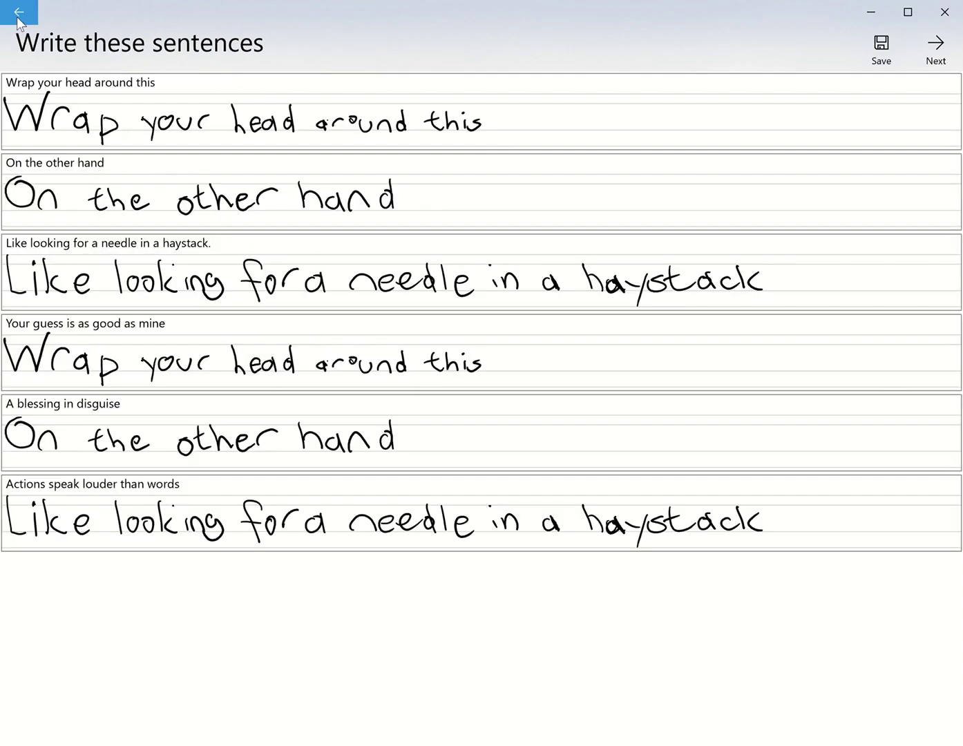